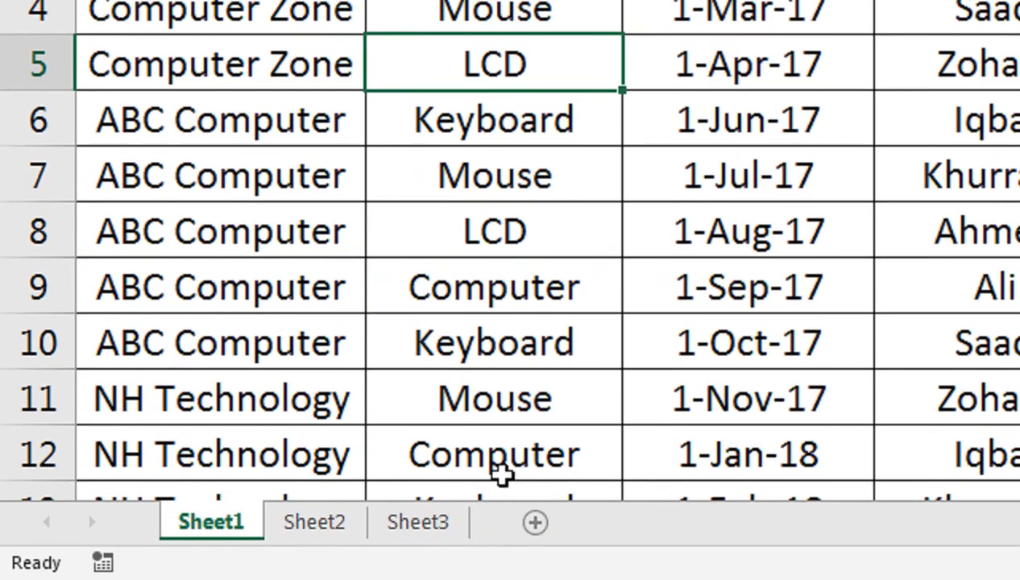
pyautogui.scroll(-1, 232, 366)
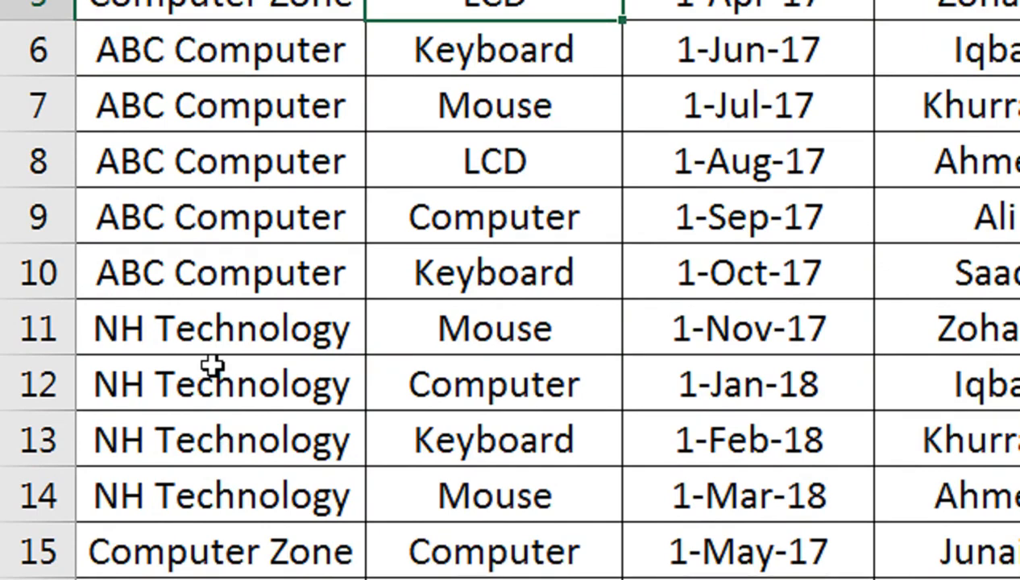
pyautogui.scroll(-1, 211, 366)
pyautogui.scroll(2, 212, 366)
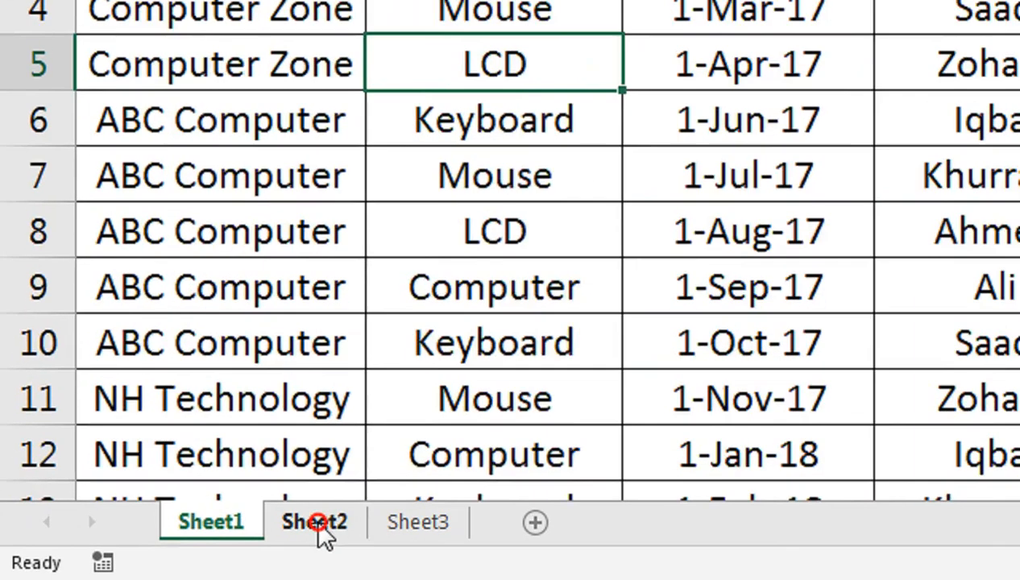
# - Rename the Sheet2 worksheet as ABC Computer
pyautogui.click(159, 548)
pyautogui.write('ABC')
pyautogui.doubleClick(317, 514)
pyautogui.write('A')
pyautogui.press('Return')
pyautogui.write('BC')
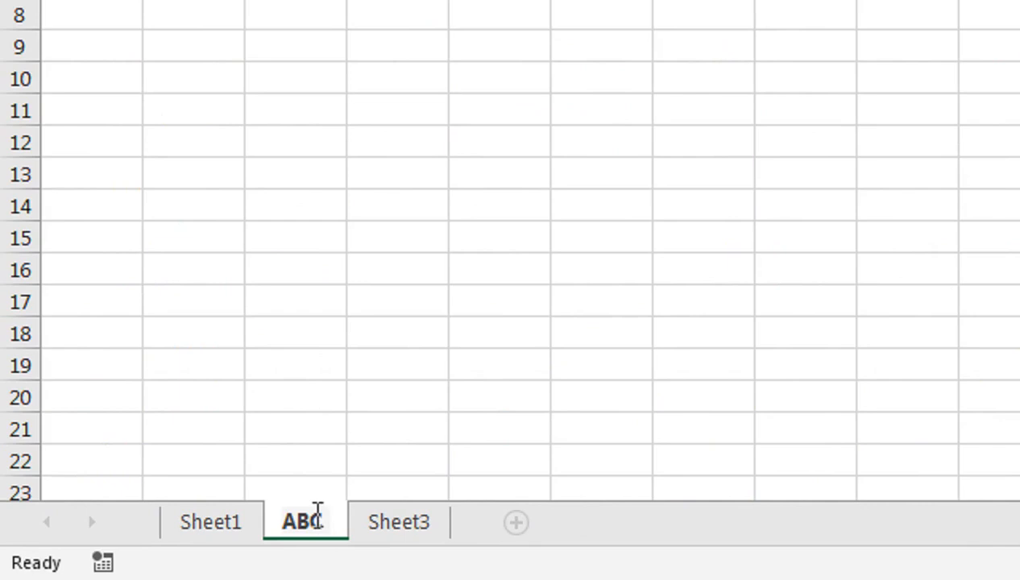
pyautogui.write(' Computer')
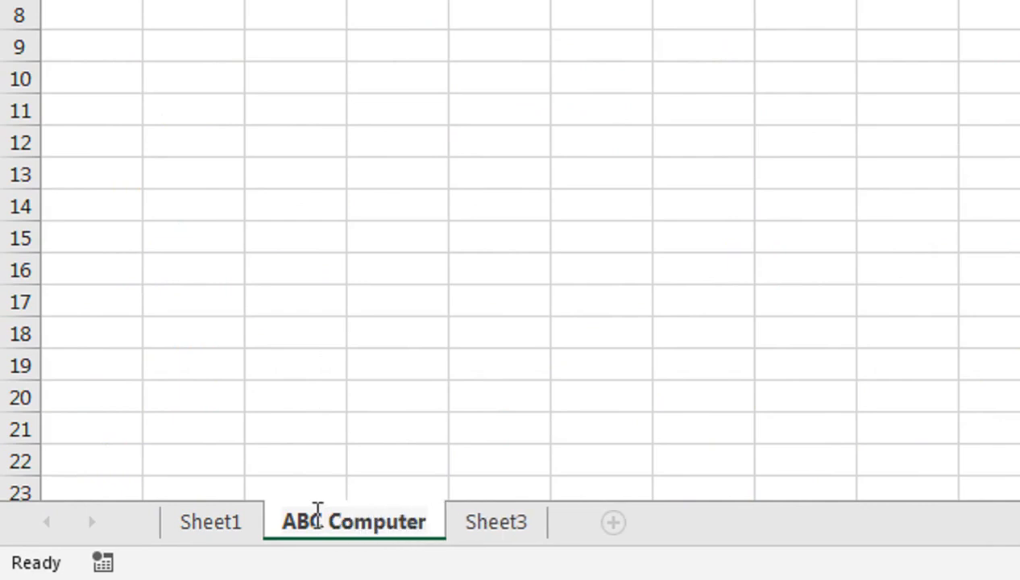
pyautogui.click(330, 449)
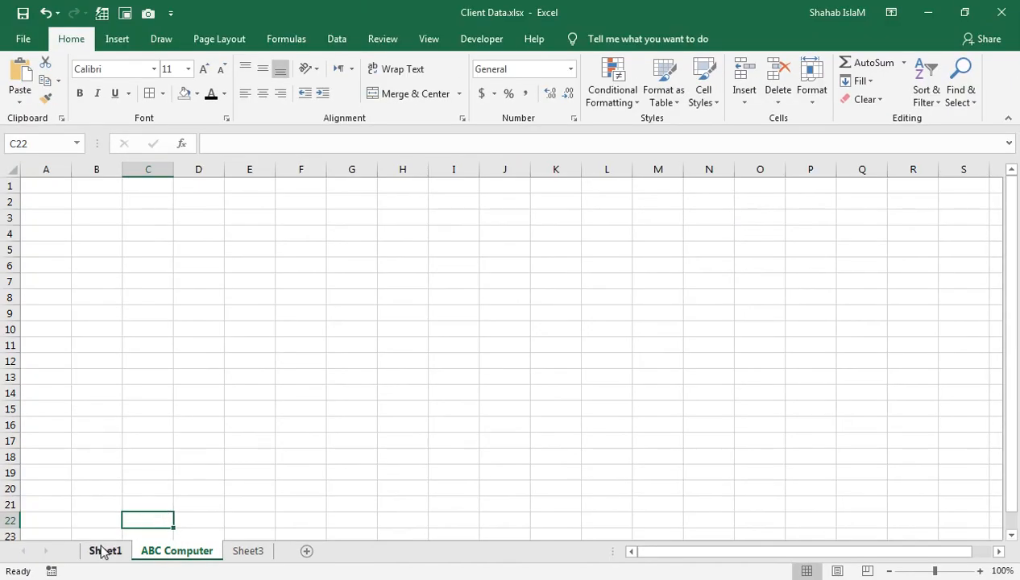
# - Select all the data on Sheet1 from cell A1 to its last cell and name the range MasterList
pyautogui.click(210, 522)
pyautogui.click(81, 200)
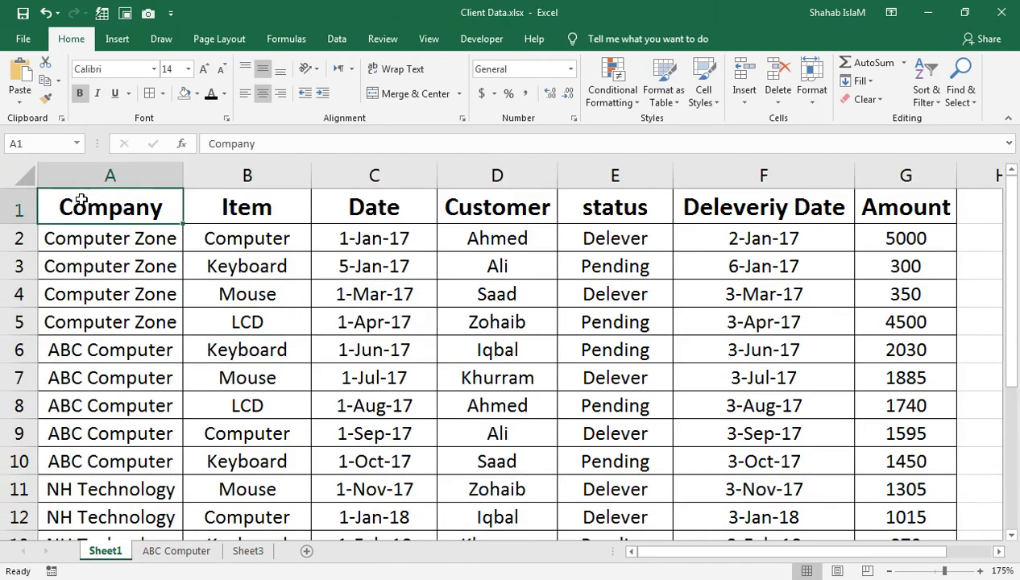
pyautogui.hotkey('ctrl', 'shift', 'End')
pyautogui.scroll(2, 82, 200)
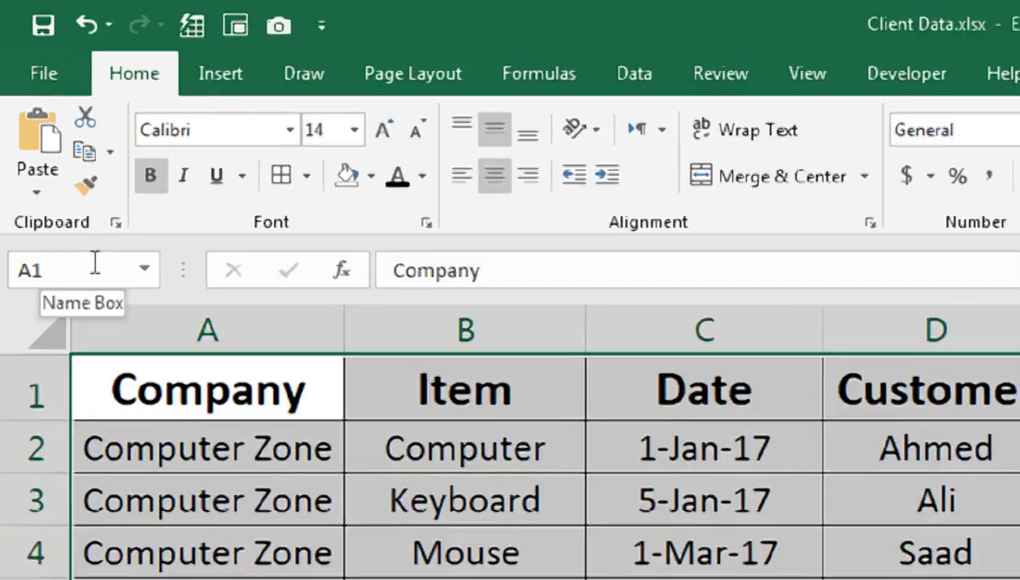
pyautogui.click(50, 140)
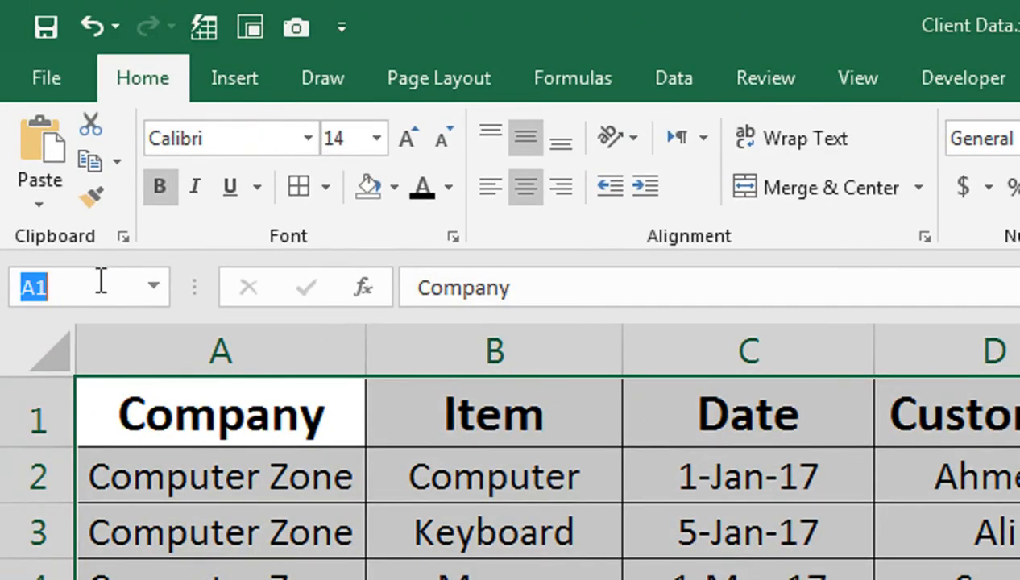
pyautogui.write('Master')
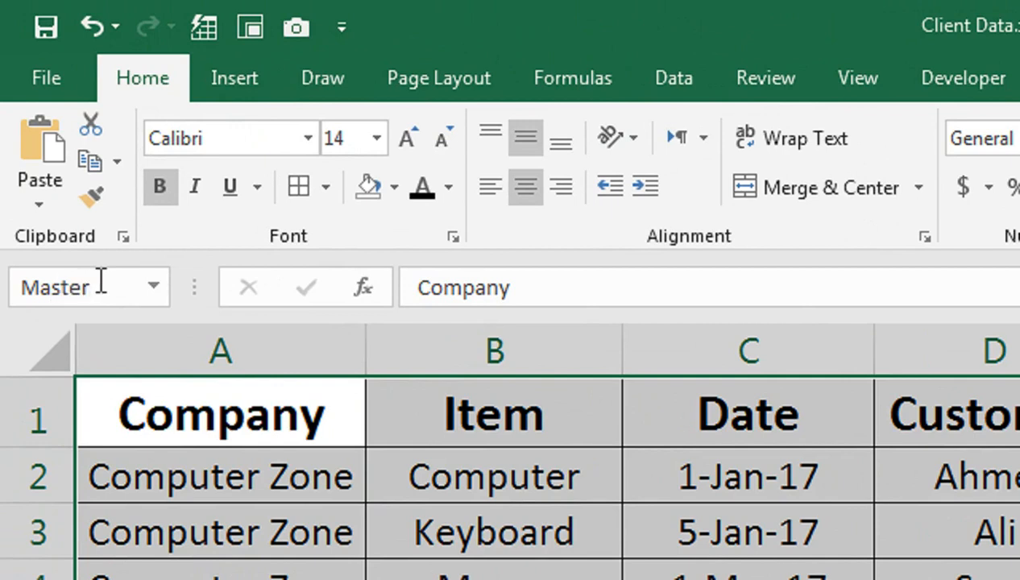
pyautogui.write('List')
pyautogui.press('Return')
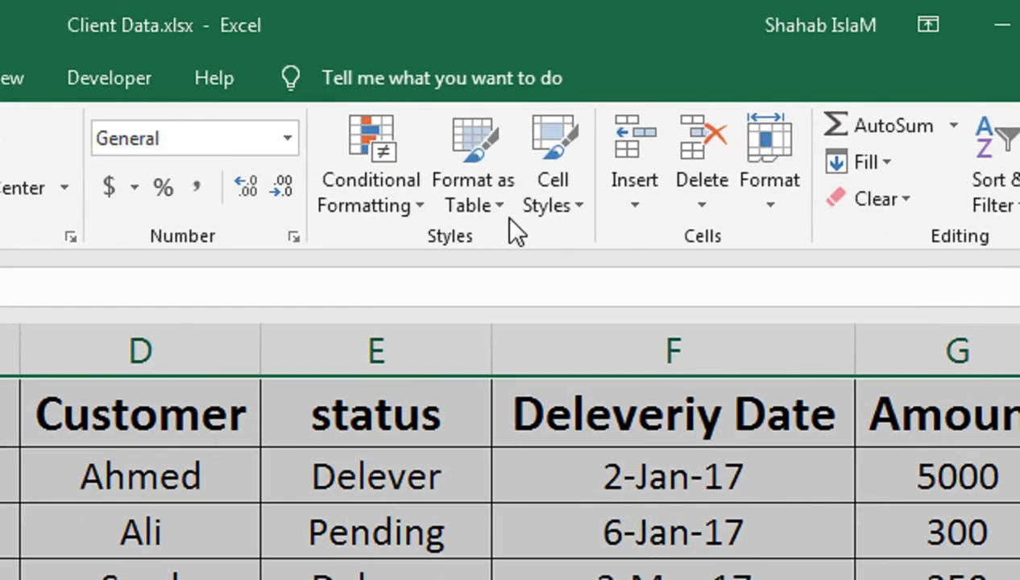
# - Format A1:G16 on Sheet1 as a table with headers in the style Light Blue, Table Style Light 20
pyautogui.click(675, 102)
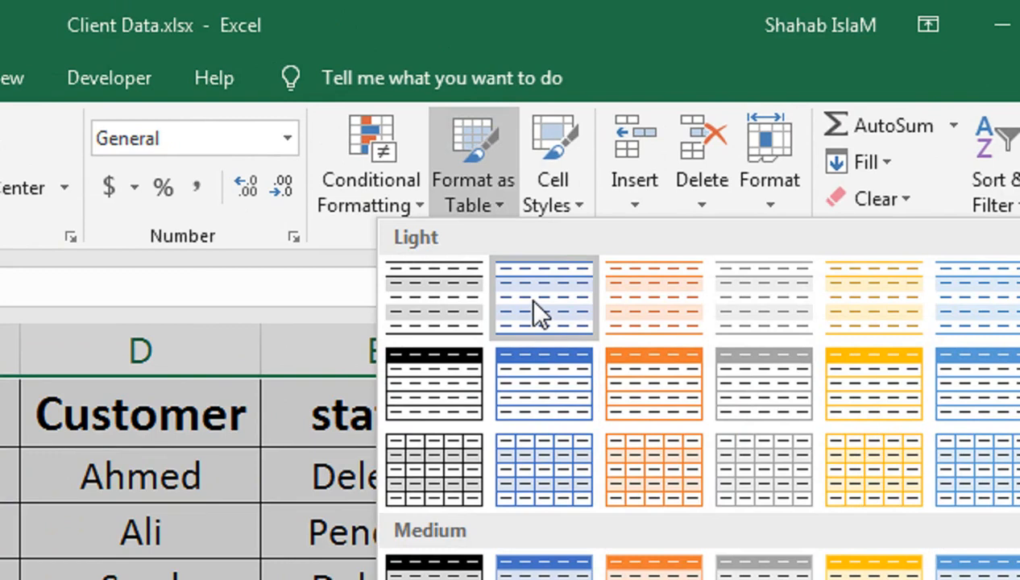
pyautogui.click(534, 303)
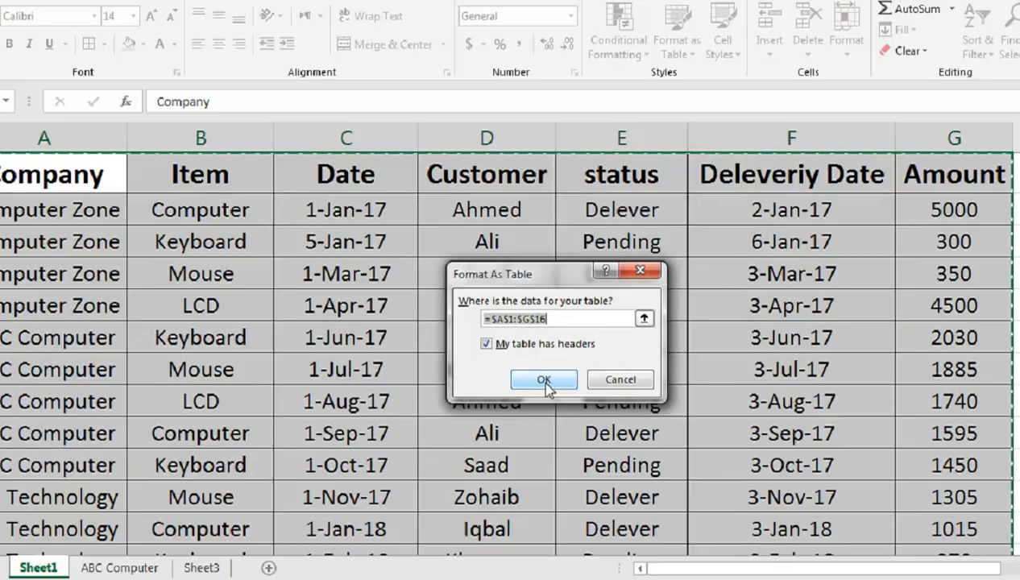
pyautogui.click(546, 384)
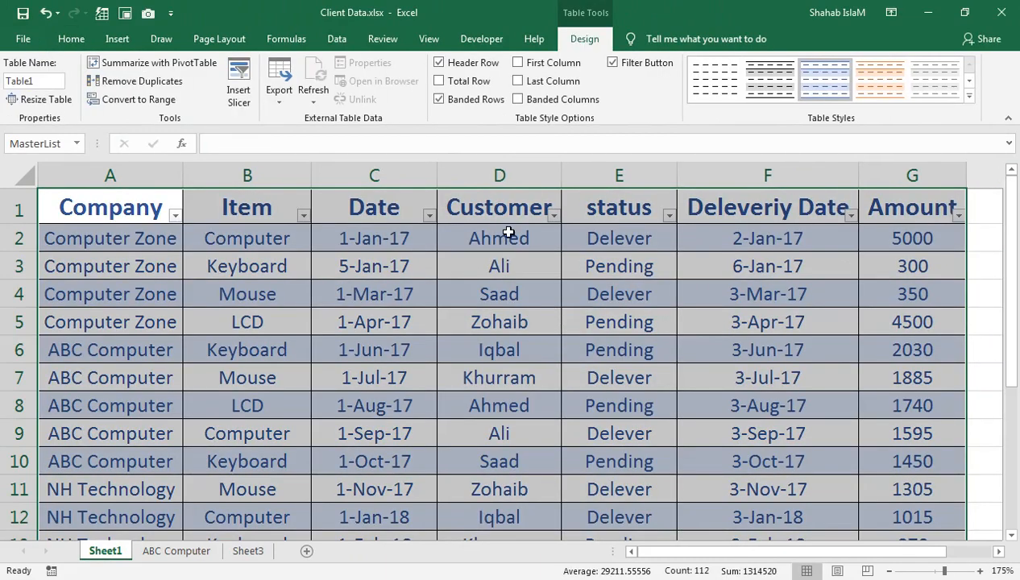
pyautogui.click(968, 96)
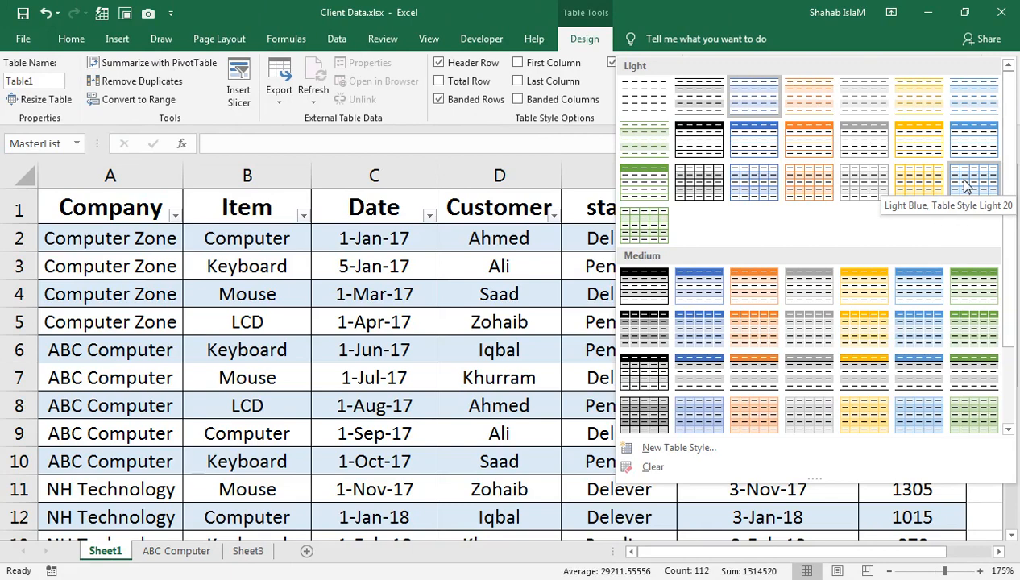
pyautogui.click(966, 185)
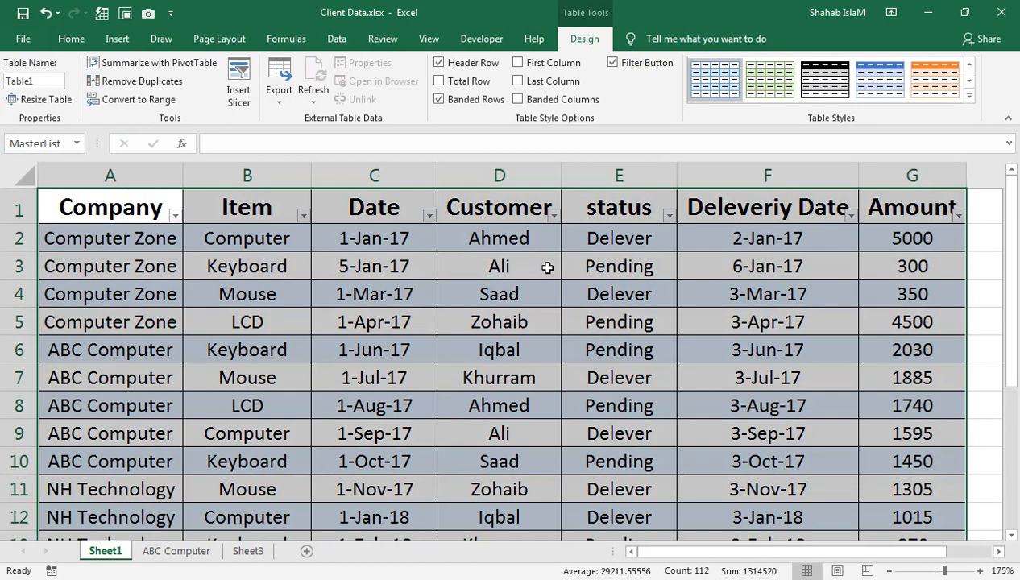
pyautogui.hotkey('ctrl', 'q')
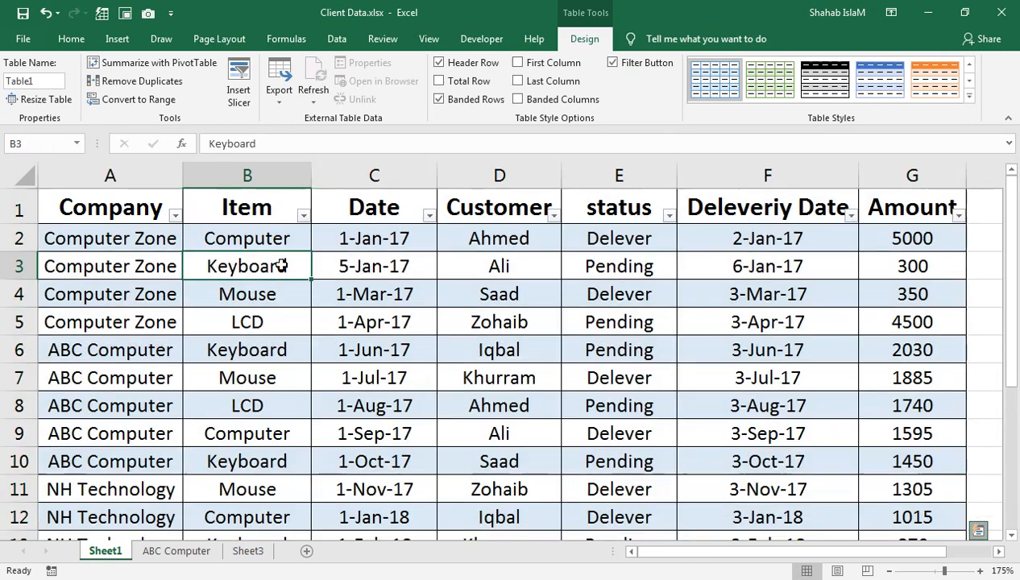
pyautogui.click(278, 262)
# - Select cell A2 on the ABC Computer worksheet
pyautogui.click(167, 551)
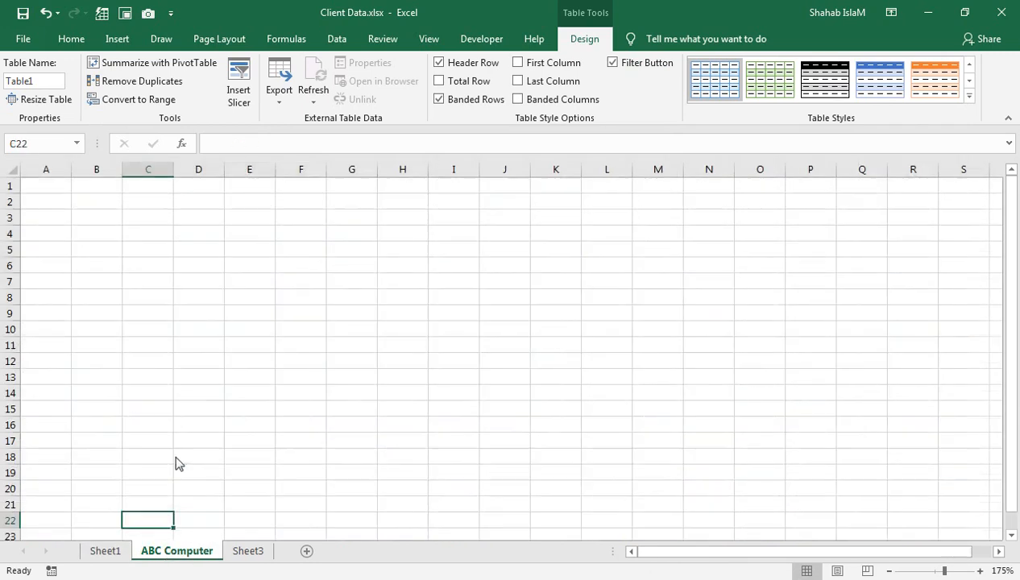
pyautogui.click(952, 570)
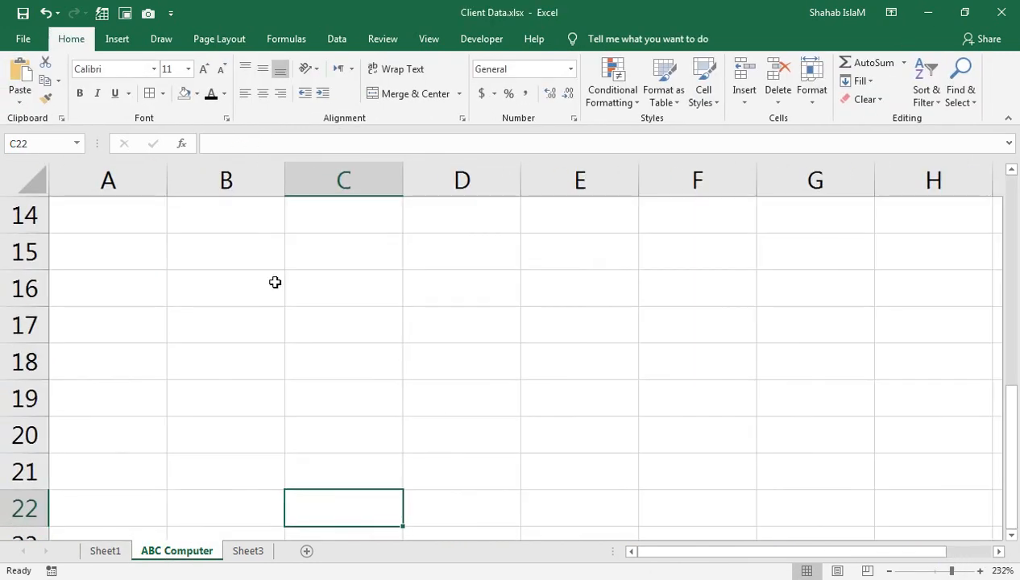
pyautogui.click(107, 217)
pyautogui.scroll(5, 107, 217)
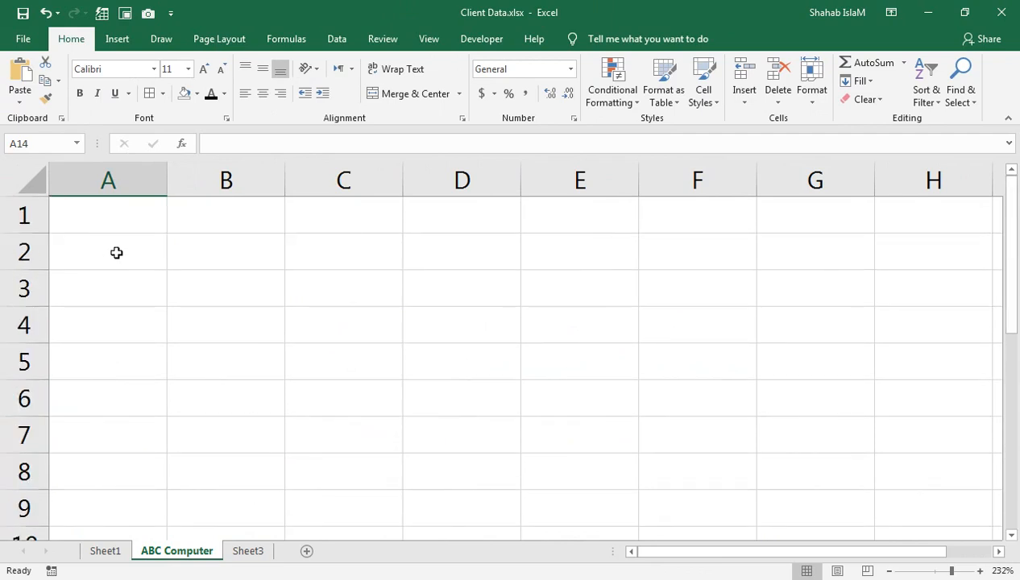
pyautogui.click(117, 251)
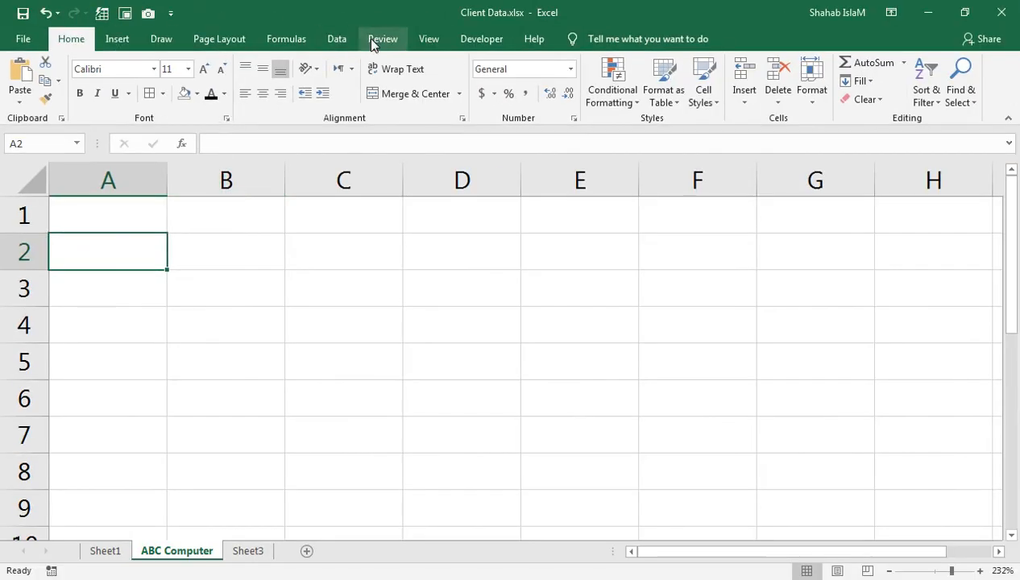
# - Start a data import from Microsoft Query using a new data source
pyautogui.click(342, 42)
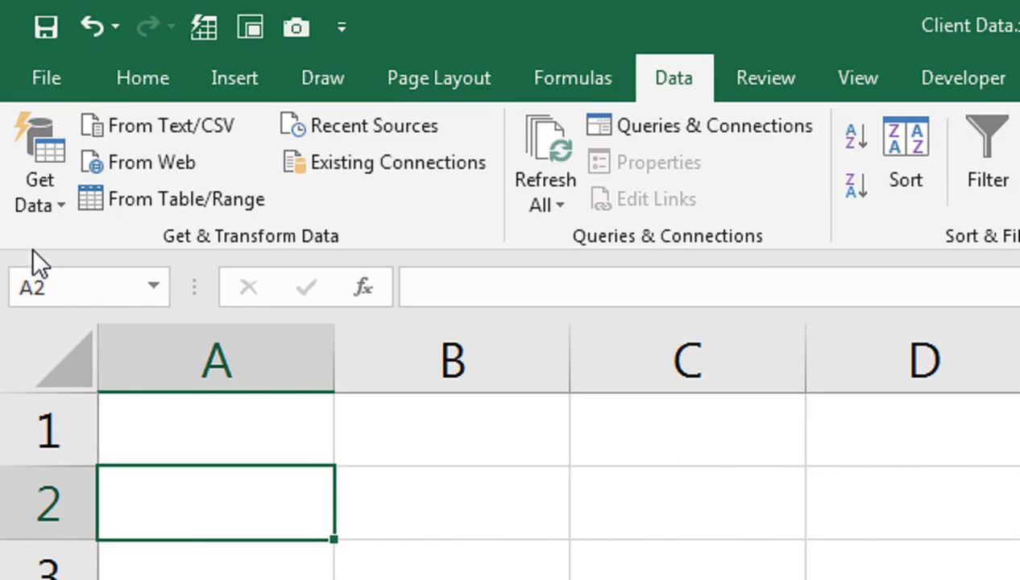
pyautogui.click(42, 203)
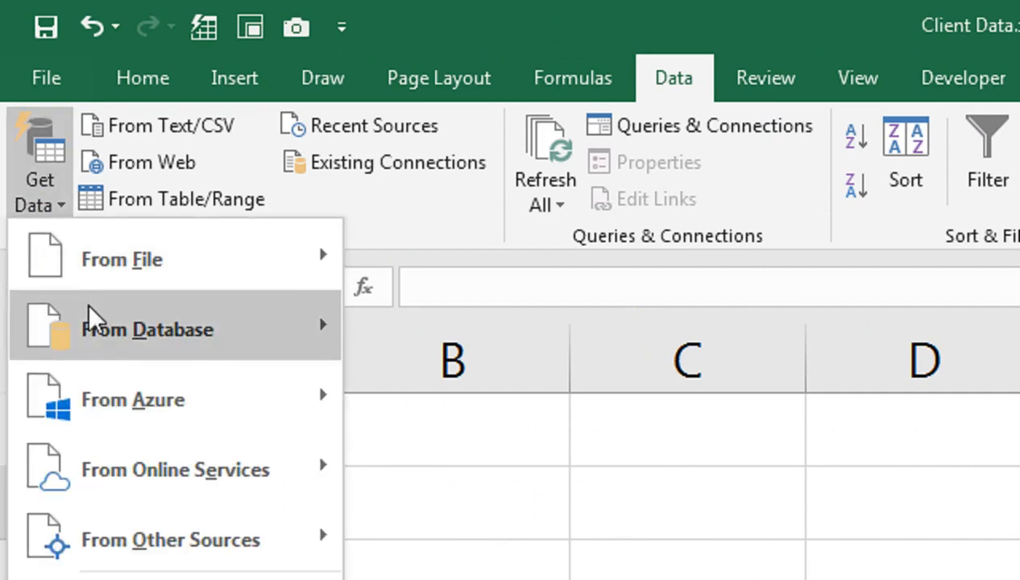
pyautogui.moveTo(169, 487)
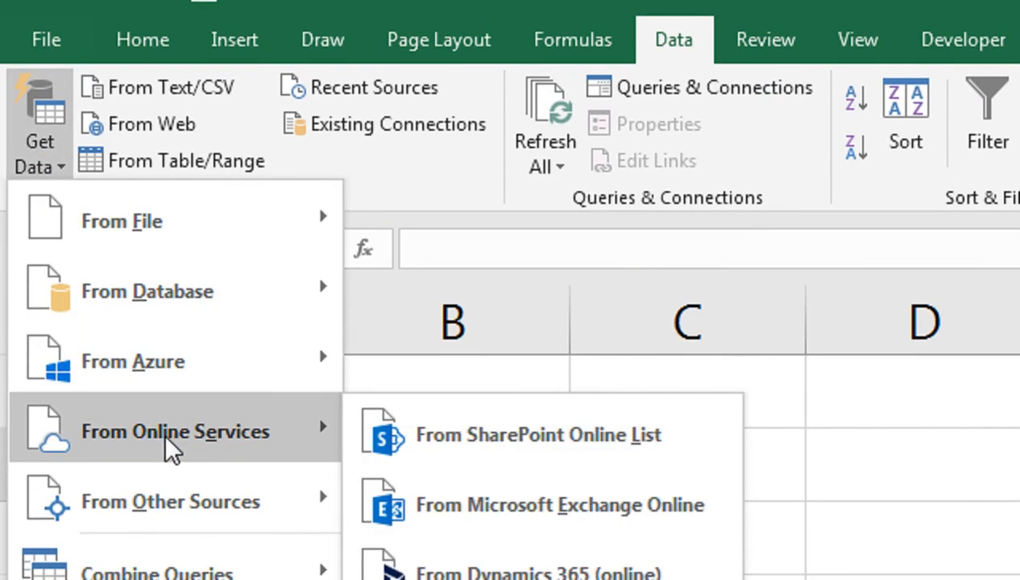
pyautogui.moveTo(182, 529)
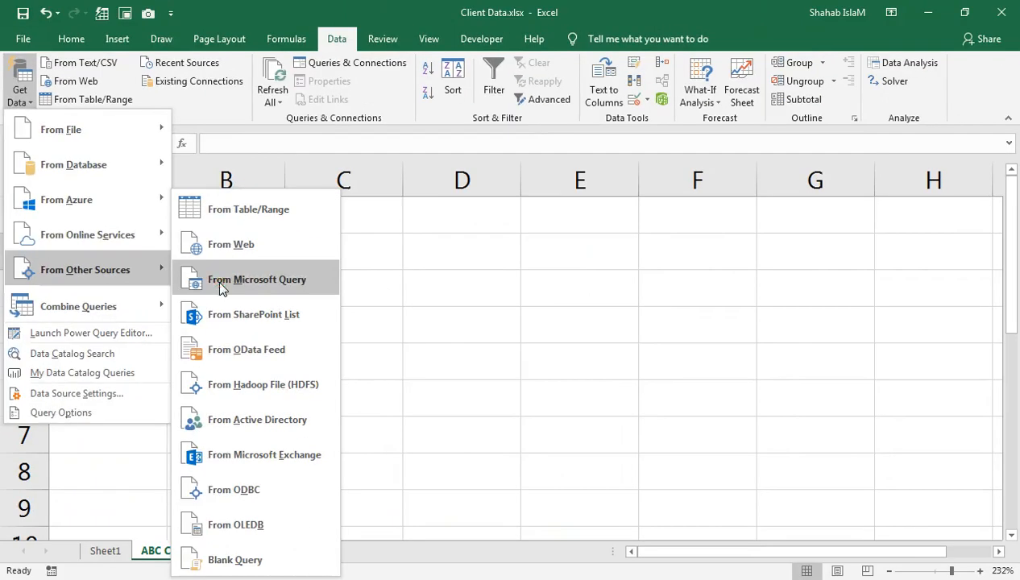
pyautogui.click(441, 440)
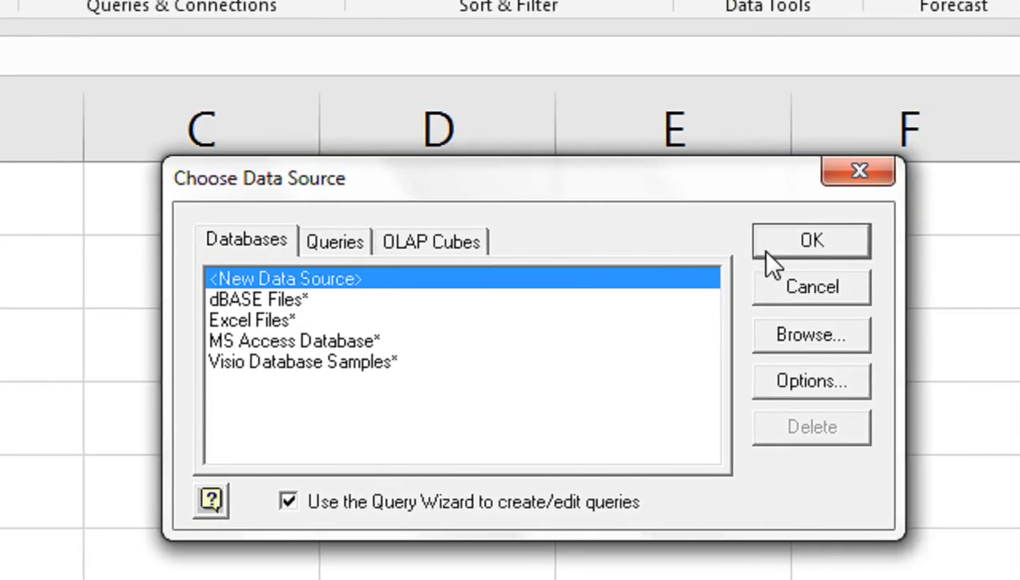
pyautogui.click(767, 250)
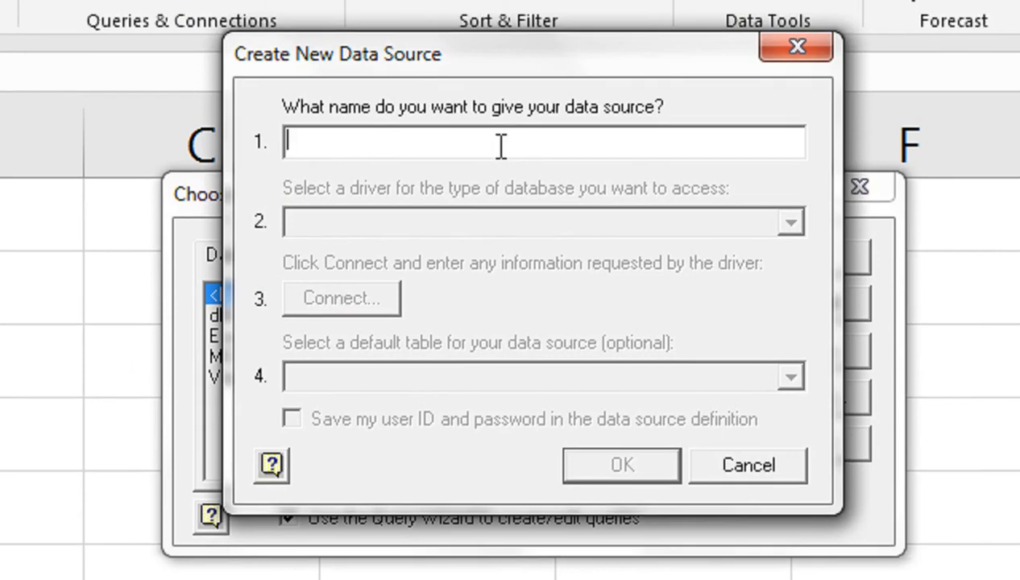
# - Name the data source ABC Computer and choose the Microsoft Excel Driver (*.xls, *.xlsx, *.xlsm, *.xlsb) for it
pyautogui.write('ABC ')
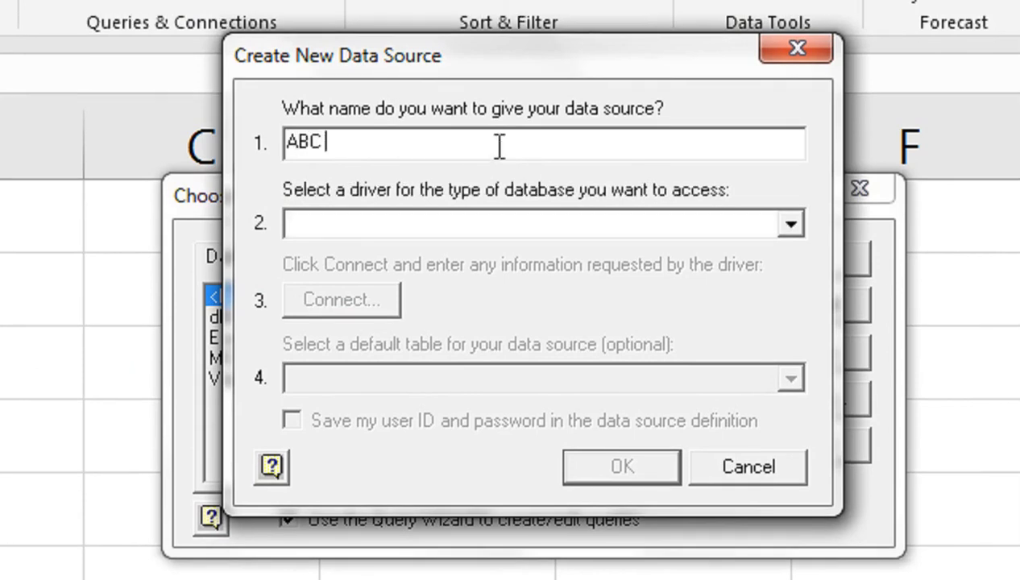
pyautogui.write('Computer')
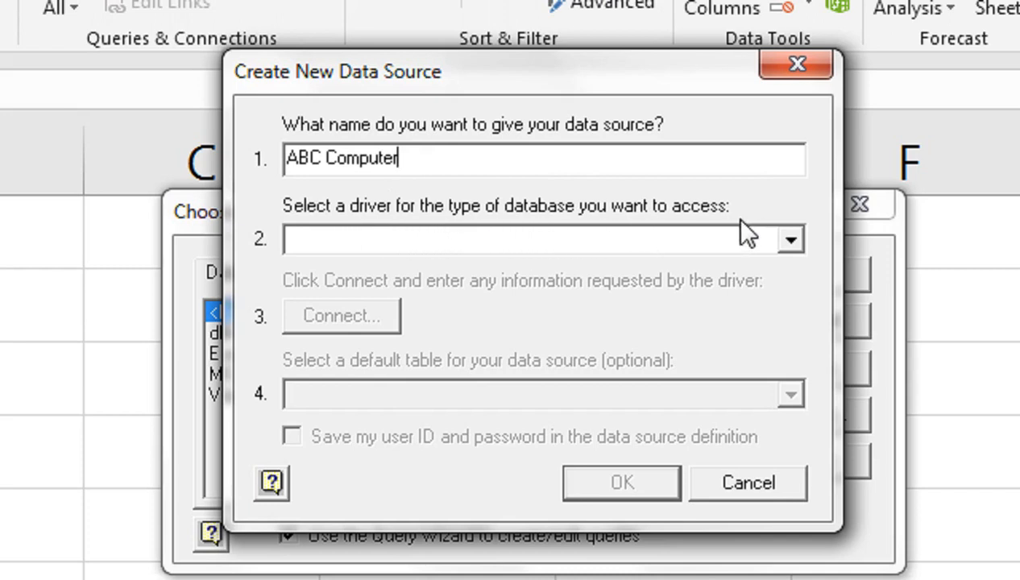
pyautogui.click(790, 239)
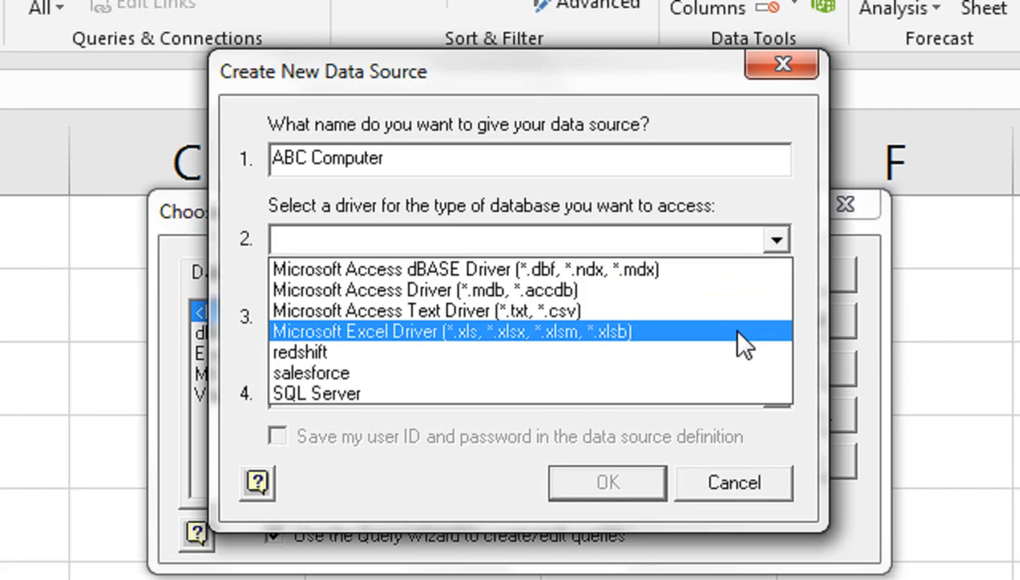
pyautogui.click(636, 334)
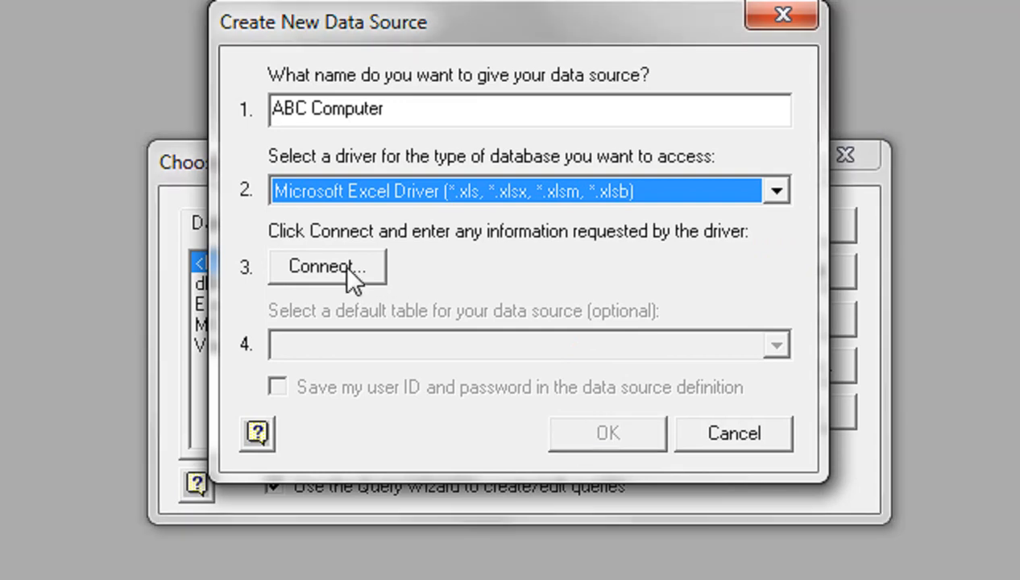
# - Connect the data source to the workbook Client Data.xlsx in the Desktop folder
pyautogui.click(347, 268)
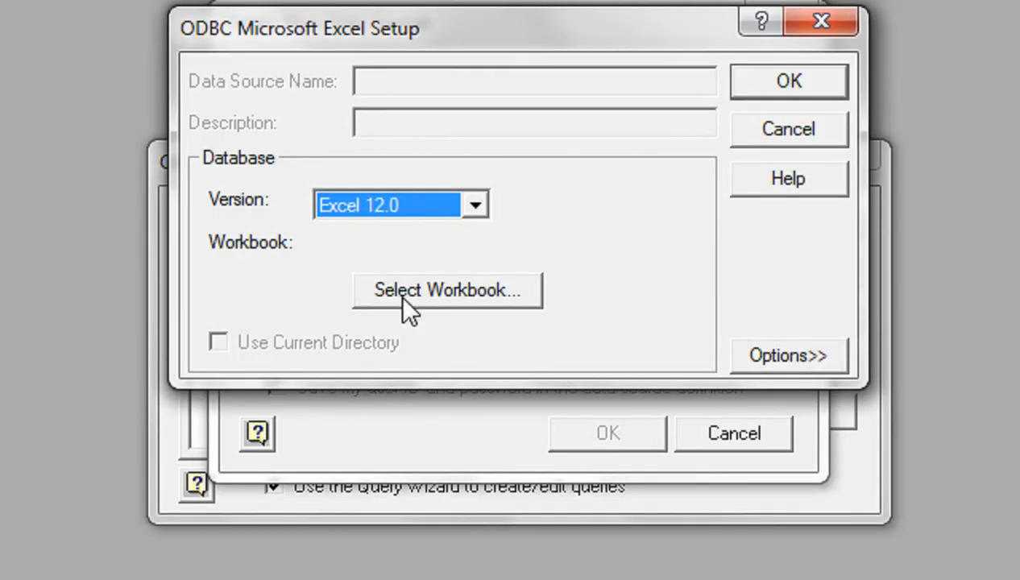
pyautogui.click(402, 297)
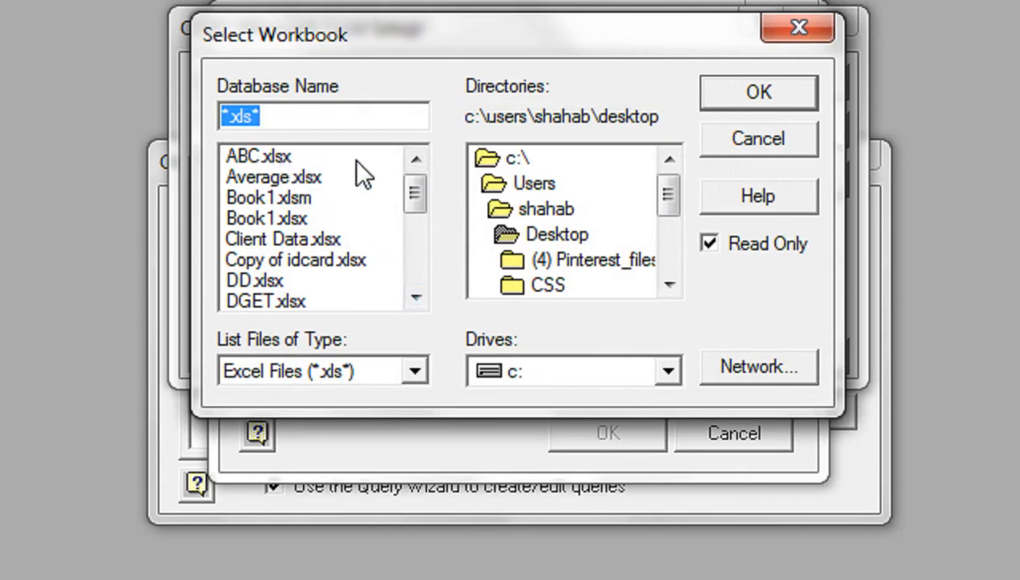
pyautogui.click(317, 240)
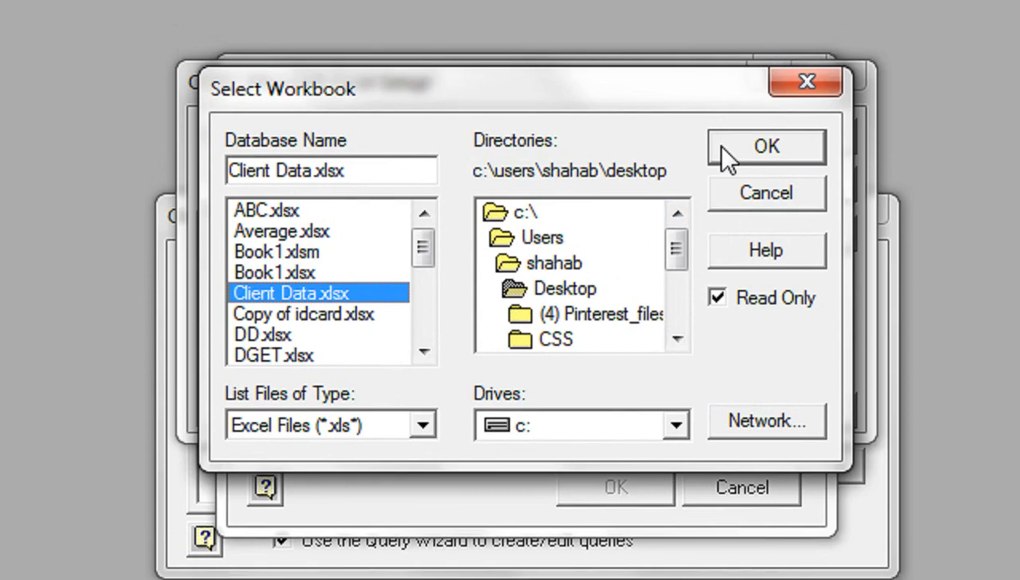
pyautogui.click(721, 146)
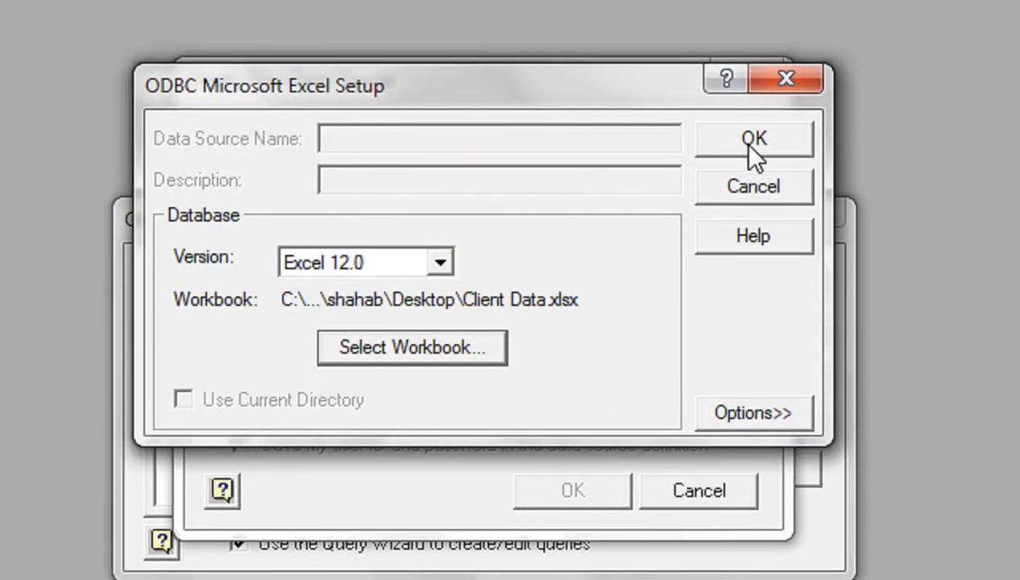
pyautogui.click(790, 137)
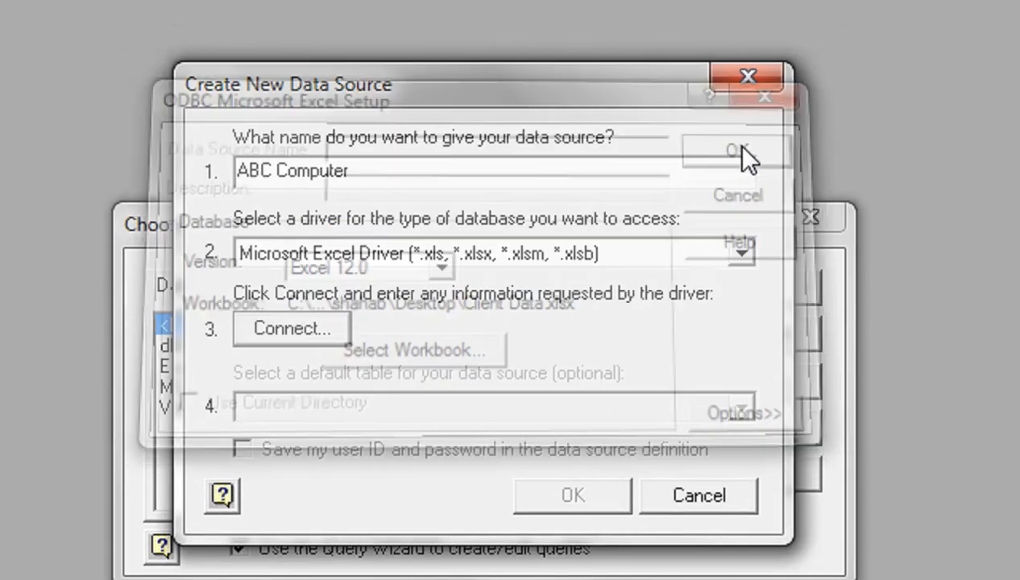
# - Set MasterList as the default table of the ABC Computer data source and open that source in the Query Wizard
pyautogui.click(491, 404)
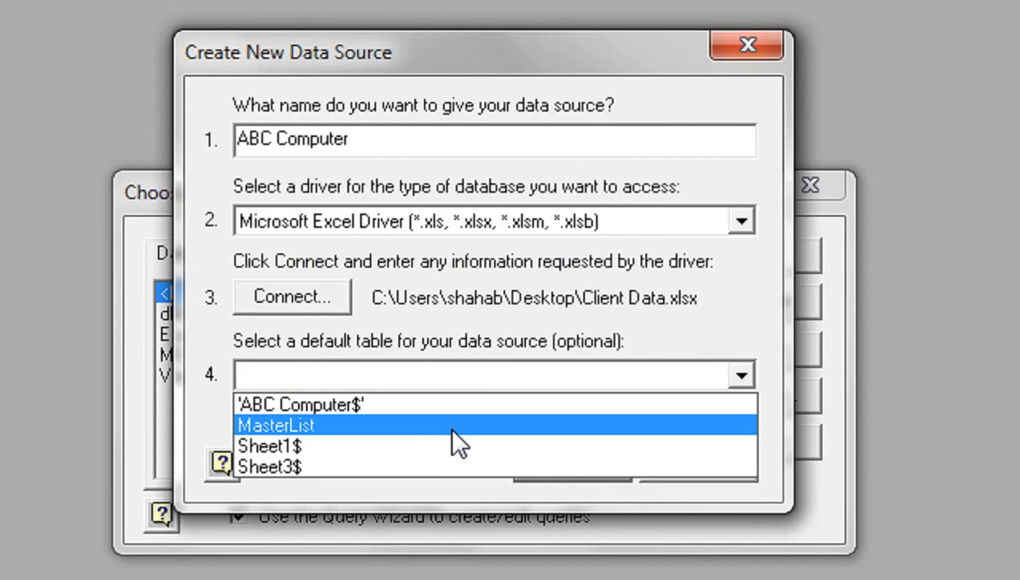
pyautogui.click(451, 427)
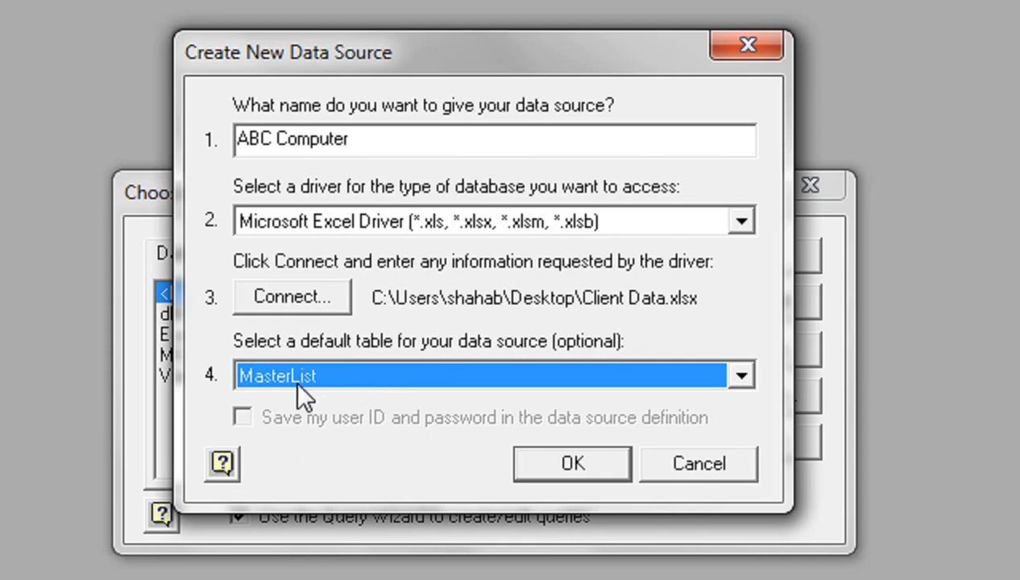
pyautogui.click(530, 464)
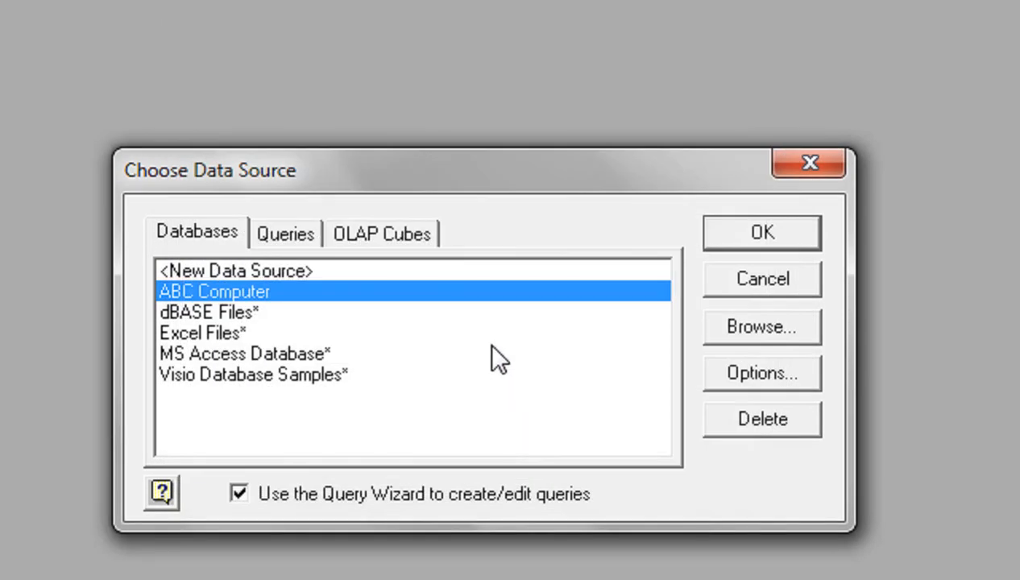
pyautogui.click(731, 227)
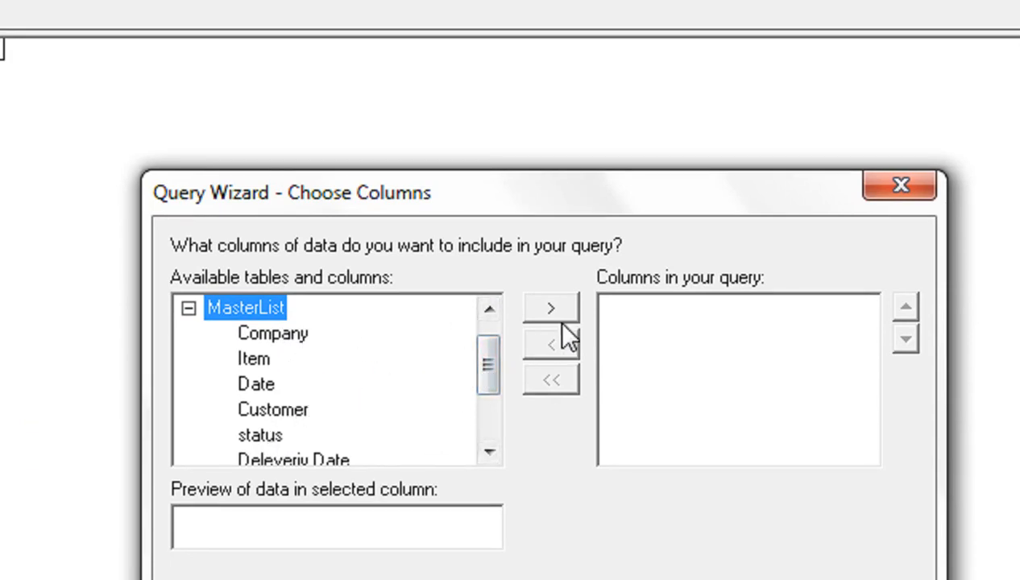
pyautogui.moveTo(488, 380); pyautogui.dragTo(491, 358)
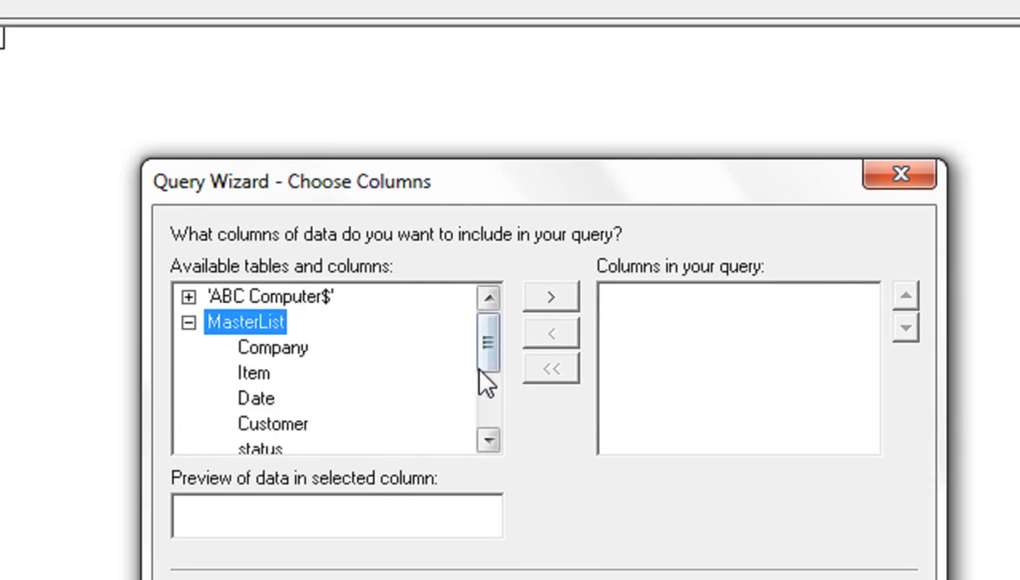
pyautogui.click(565, 299)
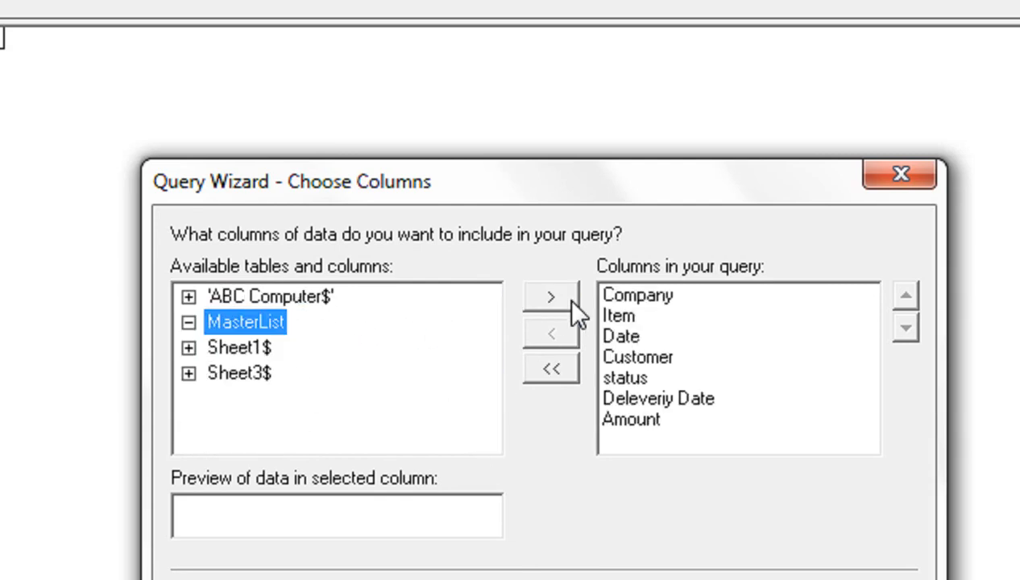
pyautogui.click(548, 369)
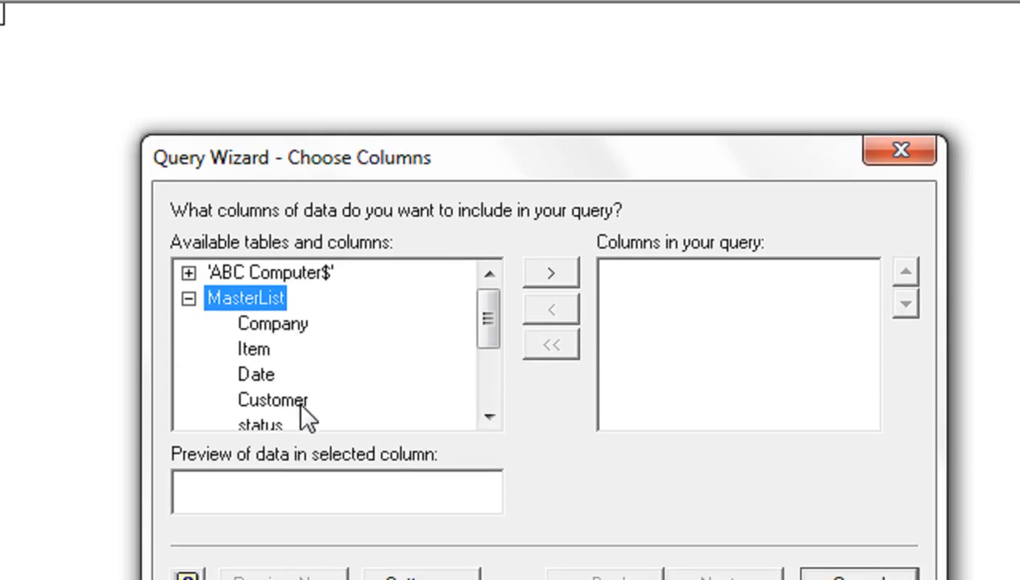
# - Include the MasterList columns in the query in the order Item, Date, Customer, status, Deleveriy Date, Amount, Company
pyautogui.click(256, 349)
pyautogui.click(541, 278)
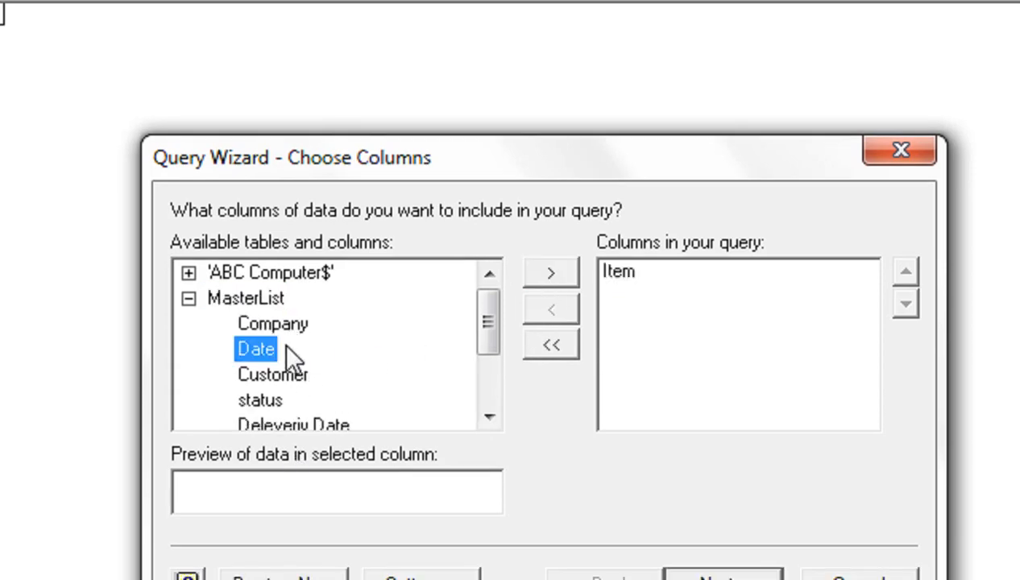
pyautogui.click(544, 277)
pyautogui.click(545, 275)
pyautogui.click(545, 275)
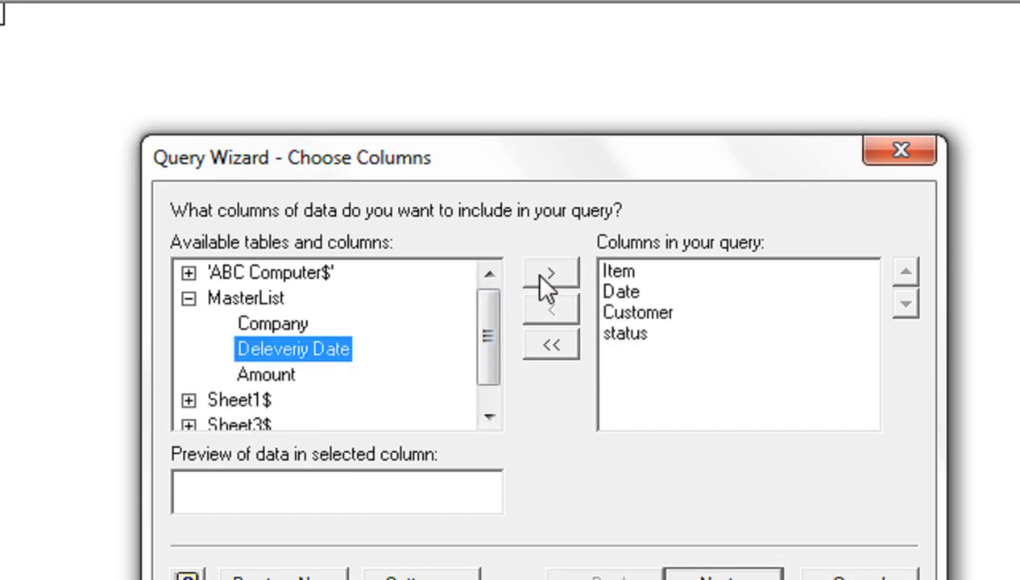
pyautogui.click(542, 278)
pyautogui.click(541, 278)
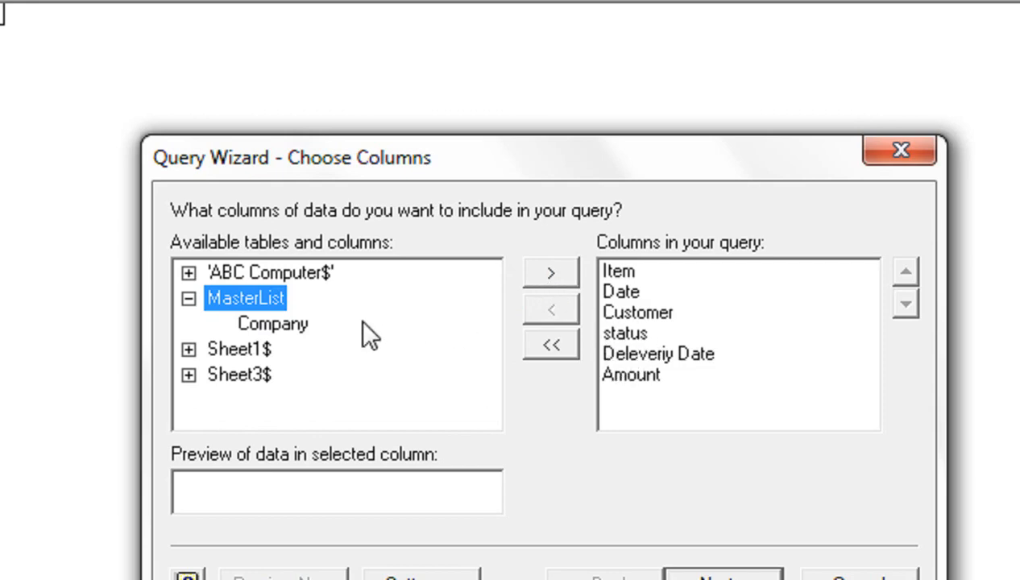
pyautogui.click(283, 324)
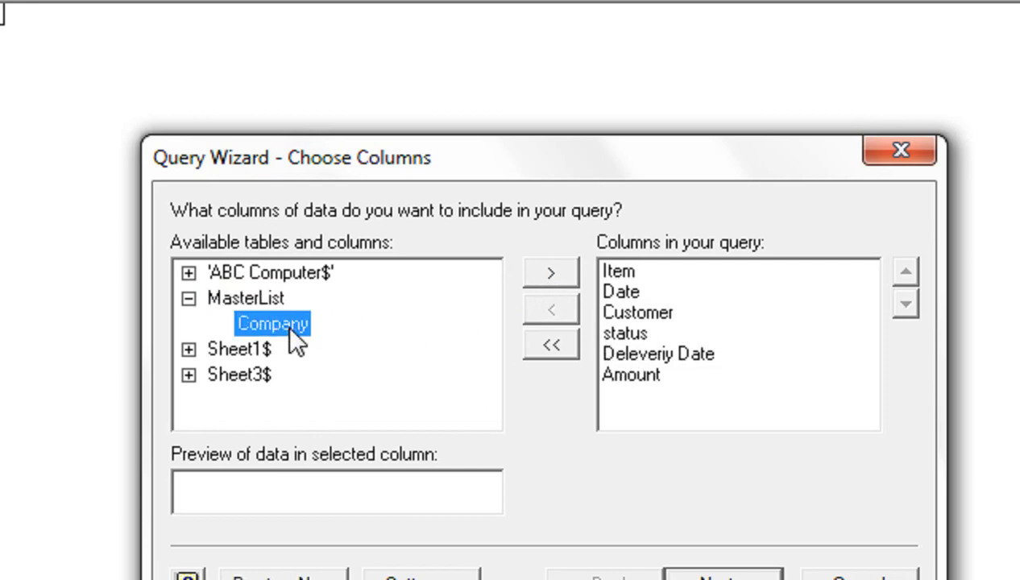
pyautogui.click(540, 273)
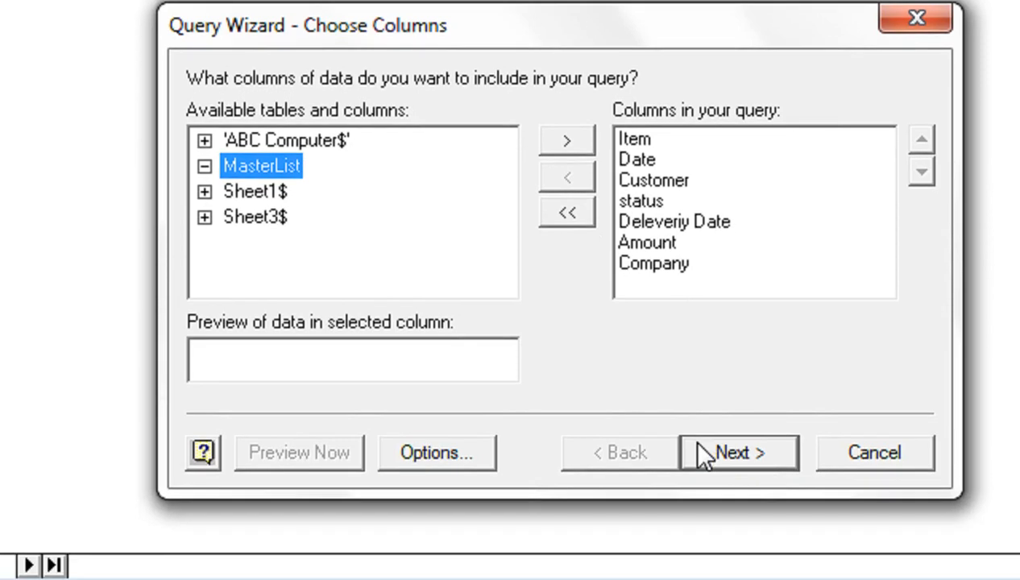
pyautogui.click(729, 577)
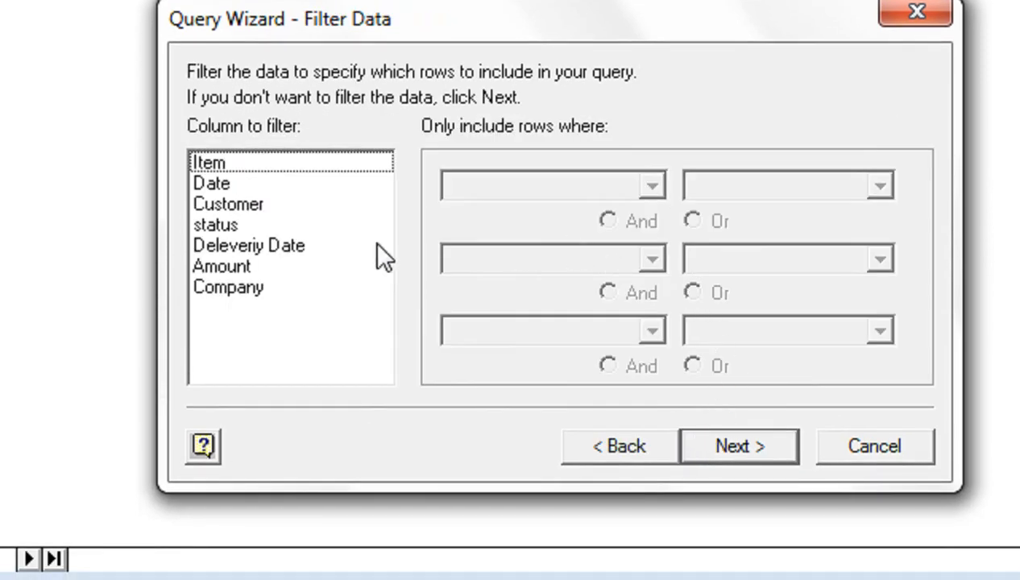
# - Filter the query to rows where Company equals ABC Computer
pyautogui.click(233, 287)
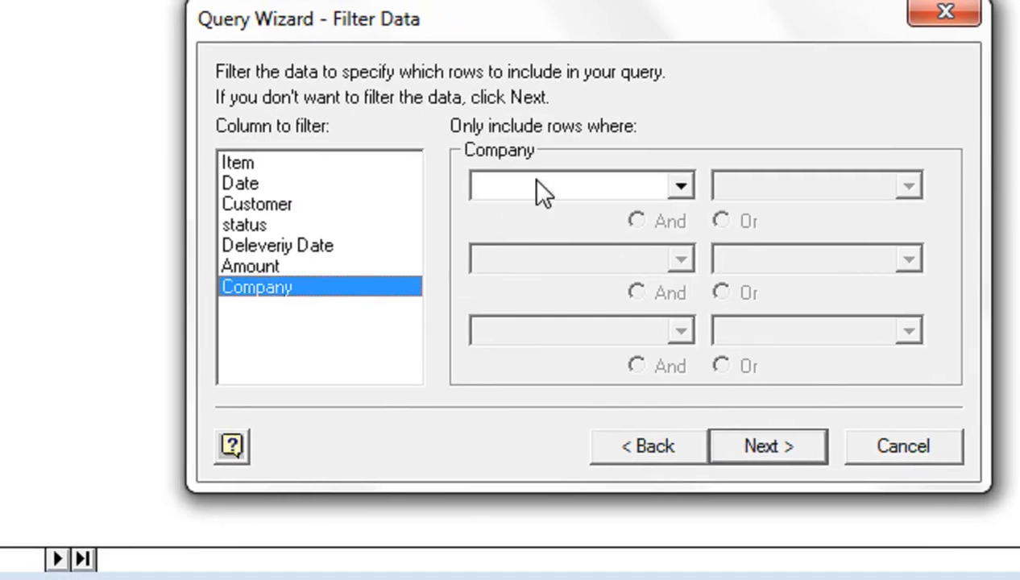
pyautogui.click(525, 196)
pyautogui.click(530, 238)
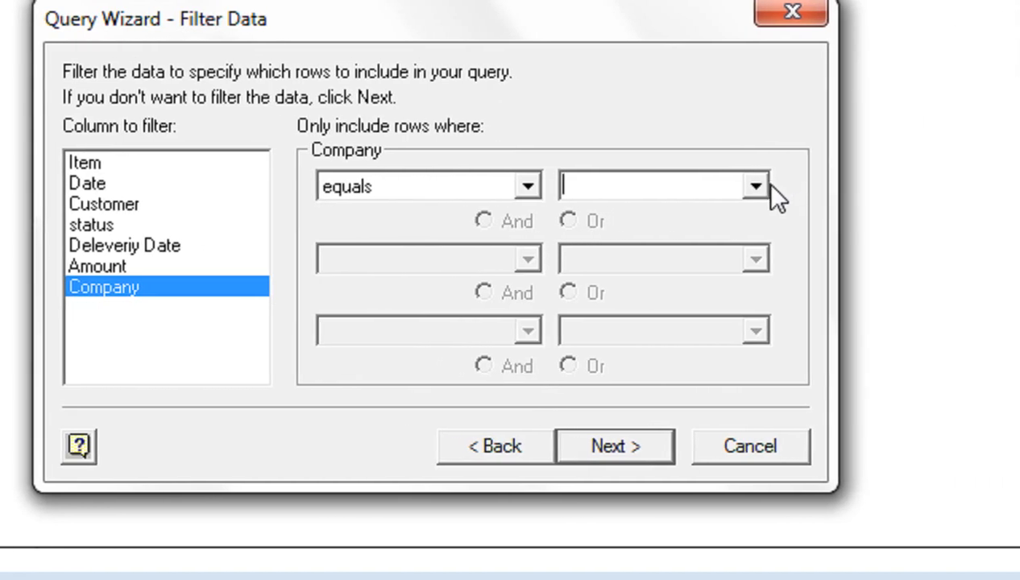
pyautogui.click(908, 186)
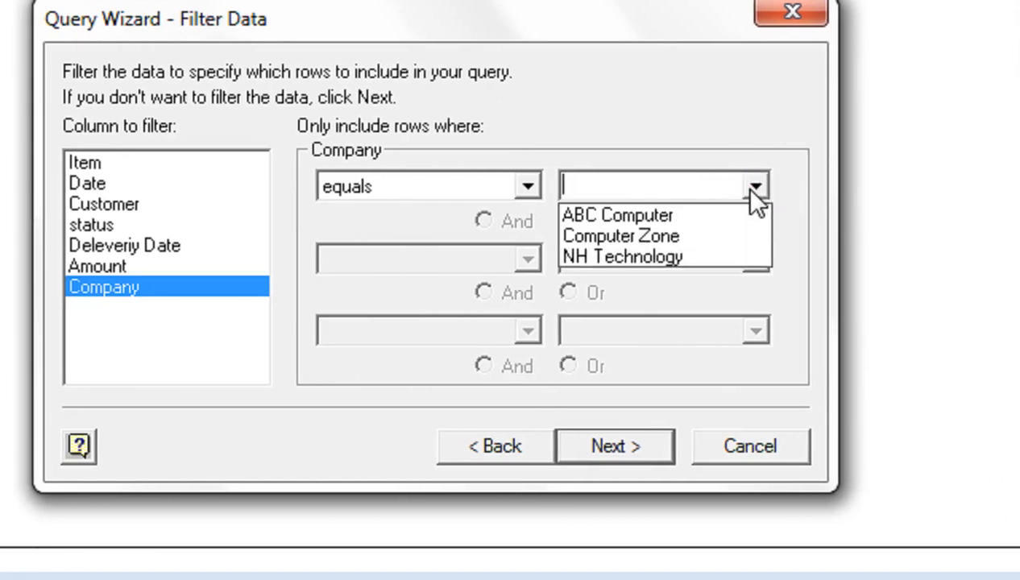
pyautogui.click(705, 215)
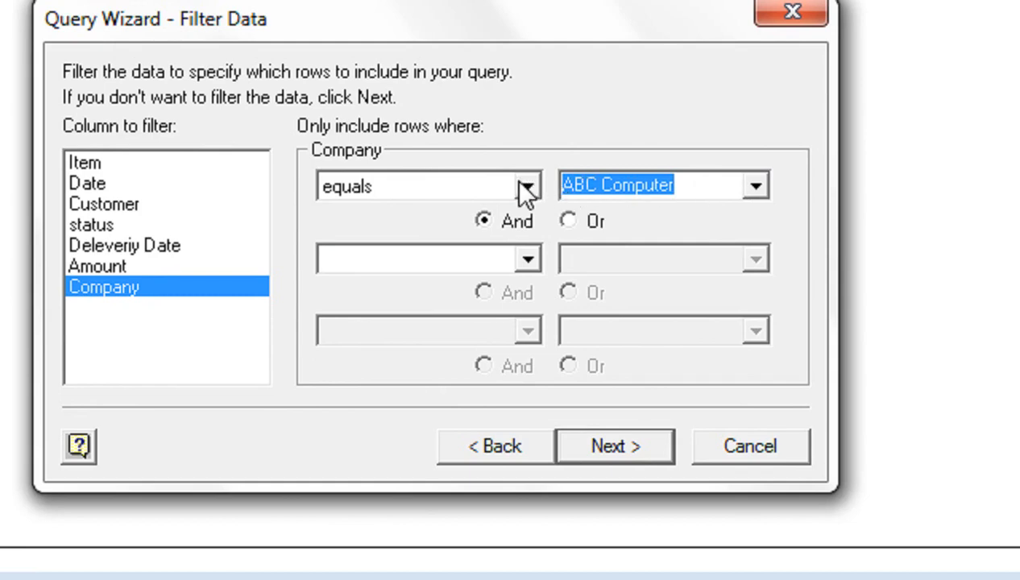
pyautogui.click(617, 441)
# - Sort the query by Date in ascending order and return it to Excel as a table at cell A2 of the existing worksheet
pyautogui.click(406, 181)
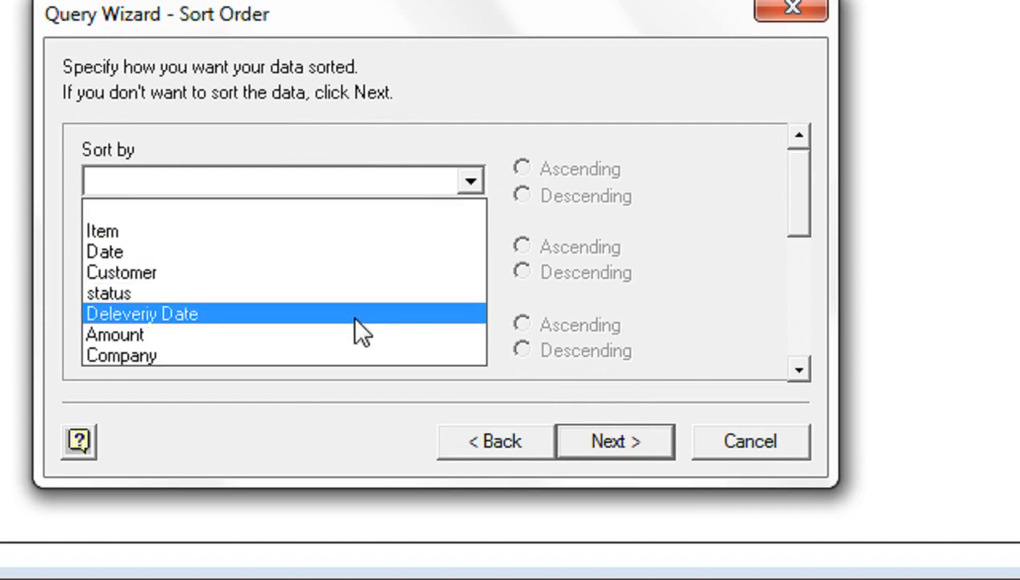
pyautogui.click(347, 251)
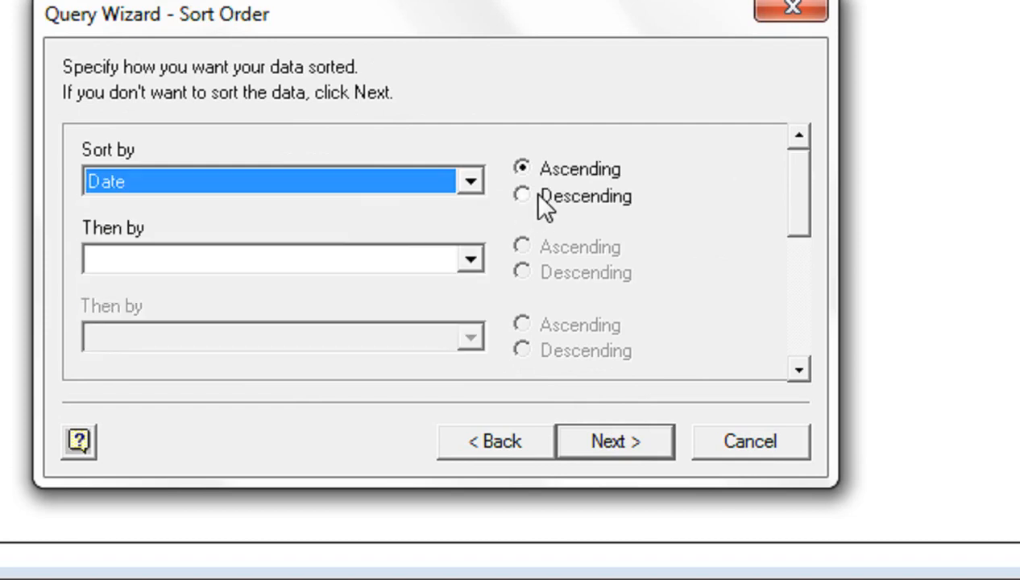
pyautogui.click(583, 439)
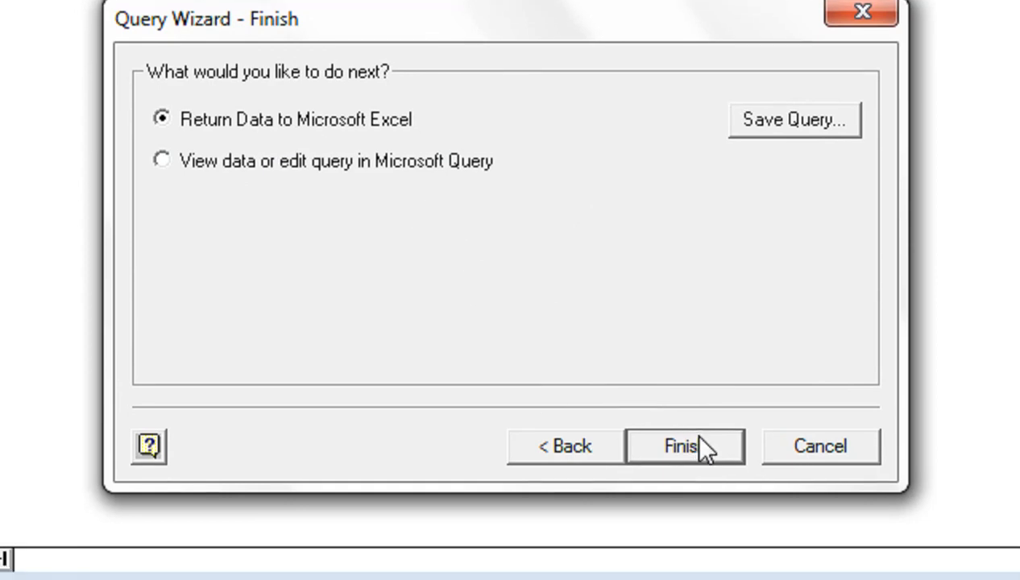
pyautogui.click(700, 446)
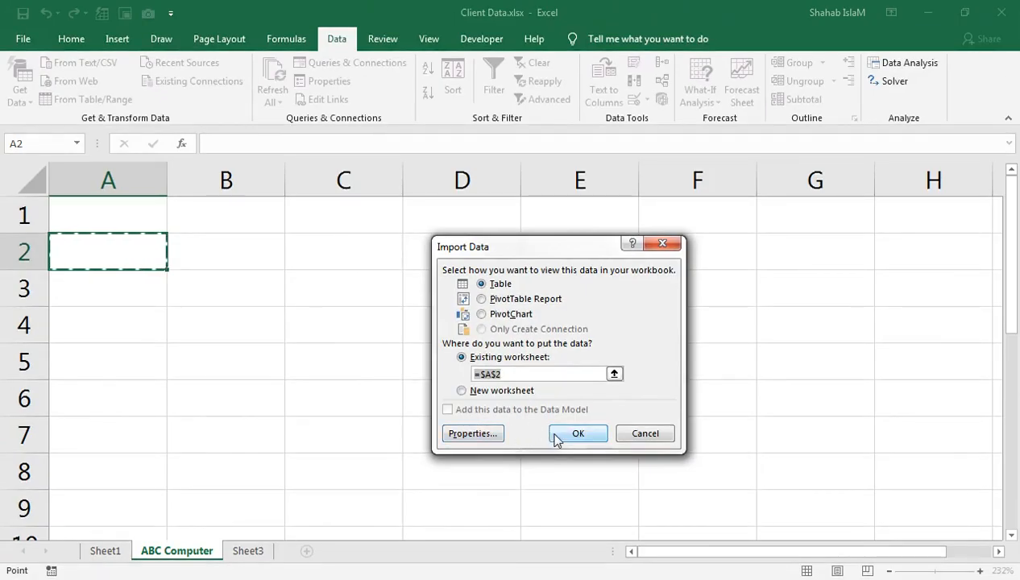
pyautogui.click(578, 433)
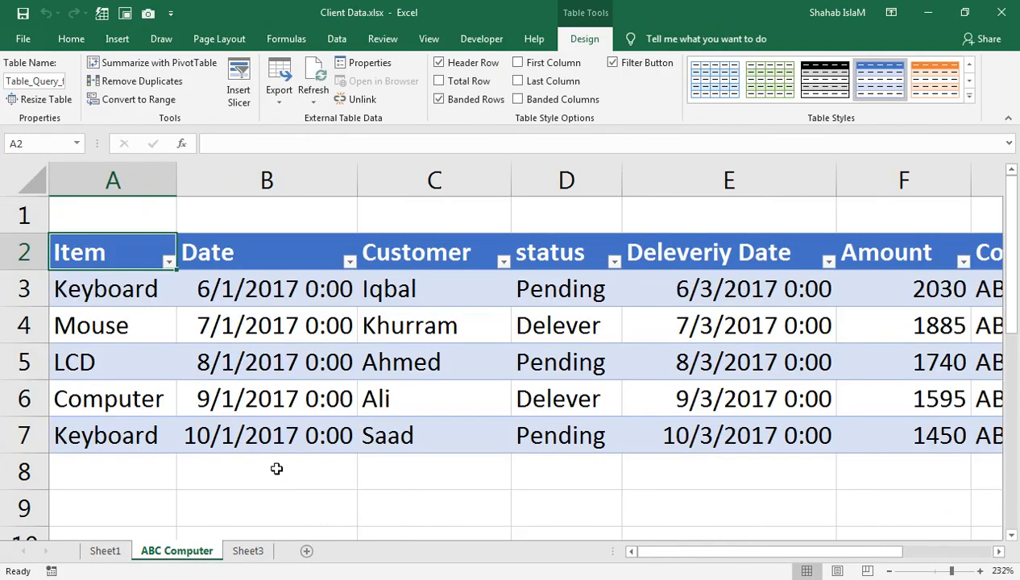
# - Fit the Date column of the imported table to its contents and compare the rows with the master list on Sheet1
pyautogui.moveTo(944, 574); pyautogui.dragTo(933, 571)
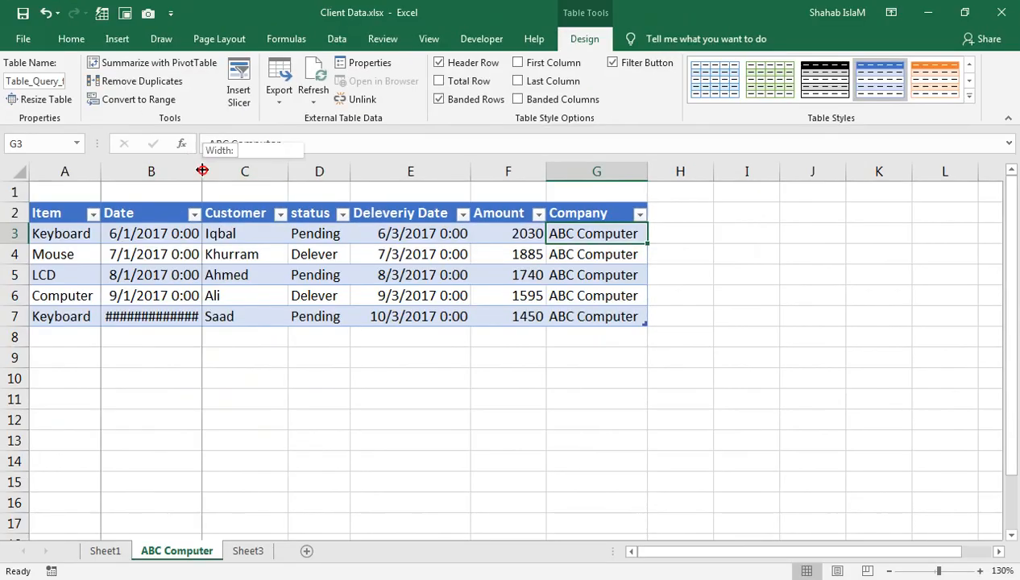
pyautogui.doubleClick(201, 171)
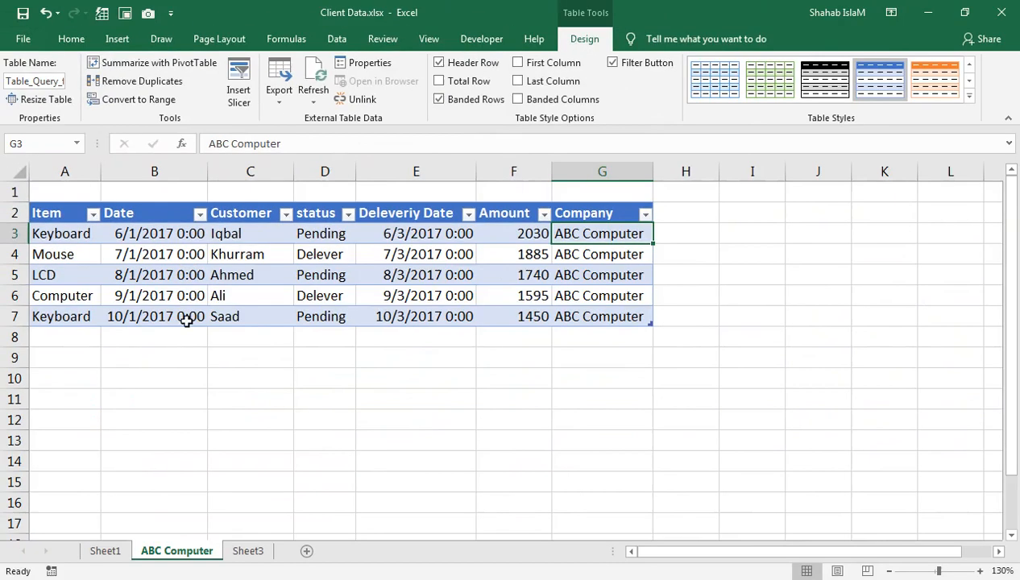
pyautogui.click(106, 551)
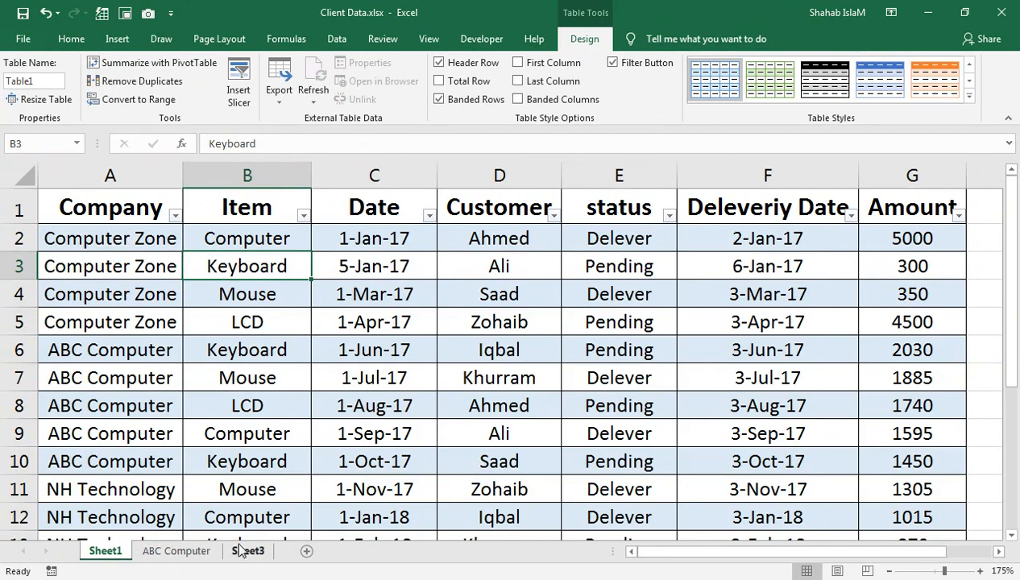
pyautogui.click(165, 552)
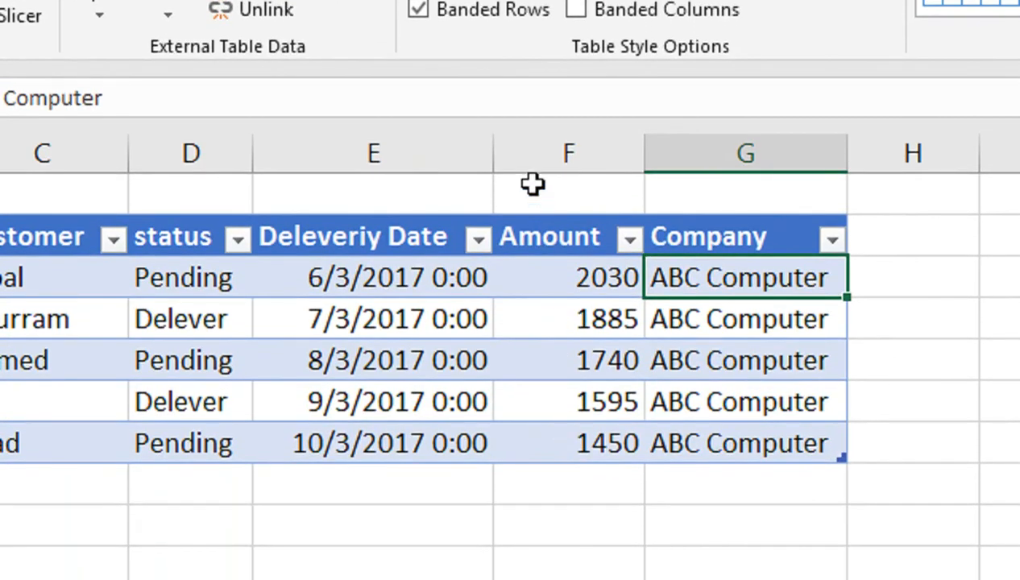
# - Enter a SUM formula over F3:F17 in cell F1, above the Amount column of the ABC Computer worksheet
pyautogui.click(531, 279)
pyautogui.write('=su')
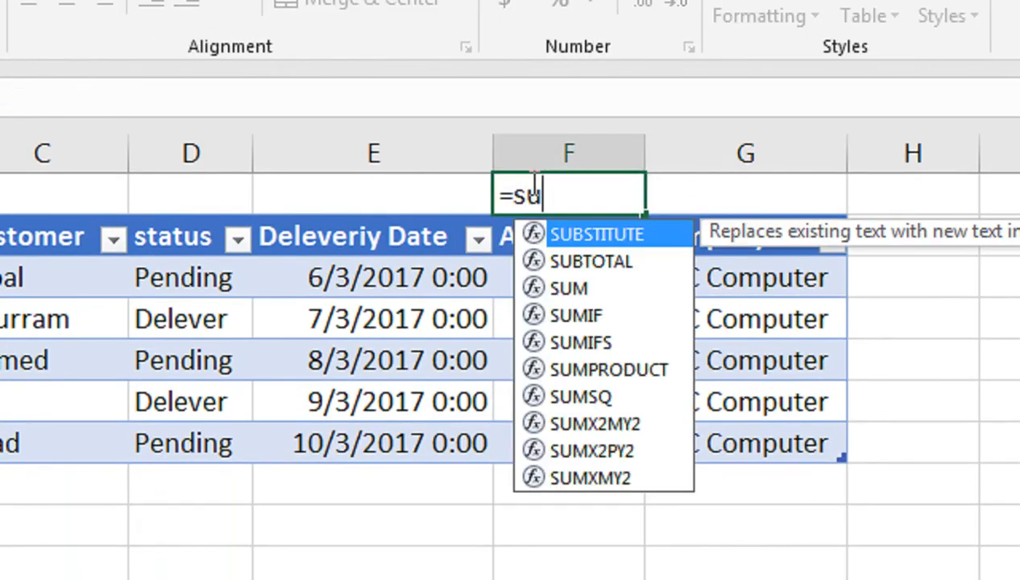
pyautogui.write('m')
pyautogui.press('Tab')
pyautogui.press('Down')
pyautogui.hotkey('shift', 'Down')
pyautogui.hotkey('shift', 'Down')
pyautogui.hotkey('shift', 'Down')
pyautogui.hotkey('shift', 'Down')
pyautogui.hotkey('shift', 'Down')
pyautogui.hotkey('shift', 'Down')
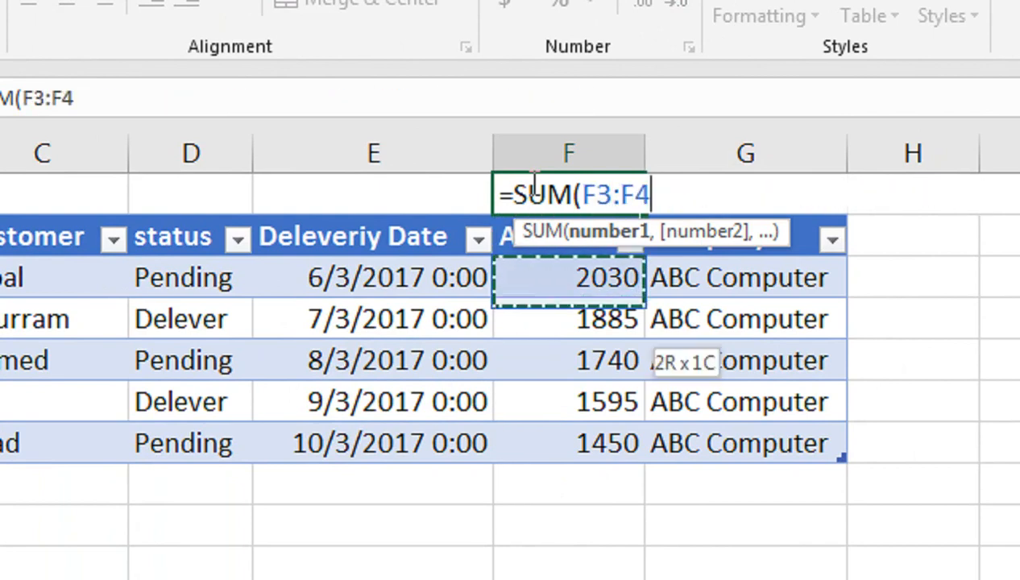
pyautogui.hotkey('shift', 'Down')
pyautogui.hotkey('shift', 'Down')
pyautogui.hotkey('shift', 'Down')
pyautogui.hotkey('shift', 'Down')
pyautogui.hotkey('shift', 'Down')
pyautogui.hotkey('shift', 'Down')
pyautogui.hotkey('shift', 'Down')
pyautogui.hotkey('shift', 'Down')
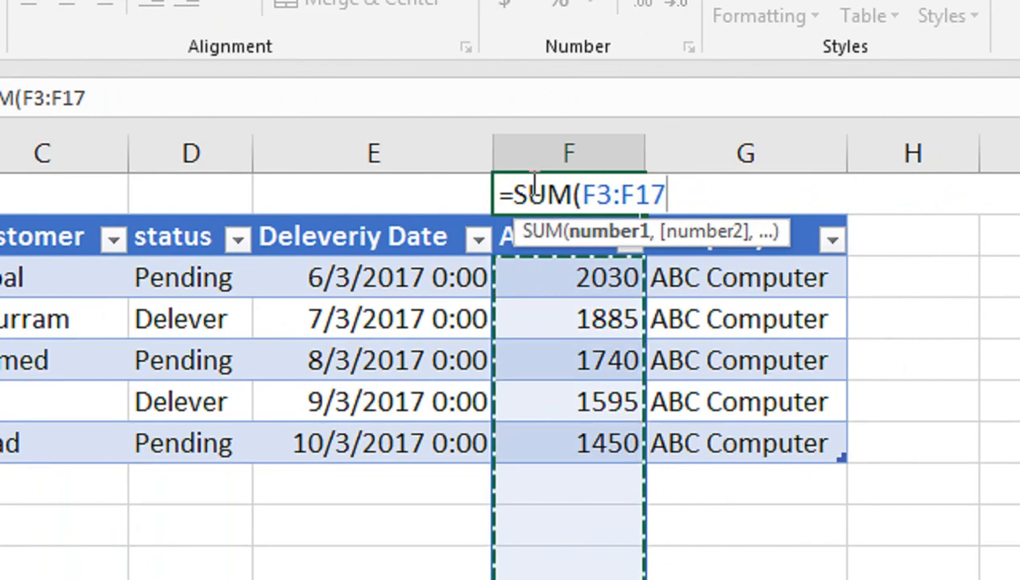
pyautogui.hotkey('ctrl', 'Return')
pyautogui.press('Down')
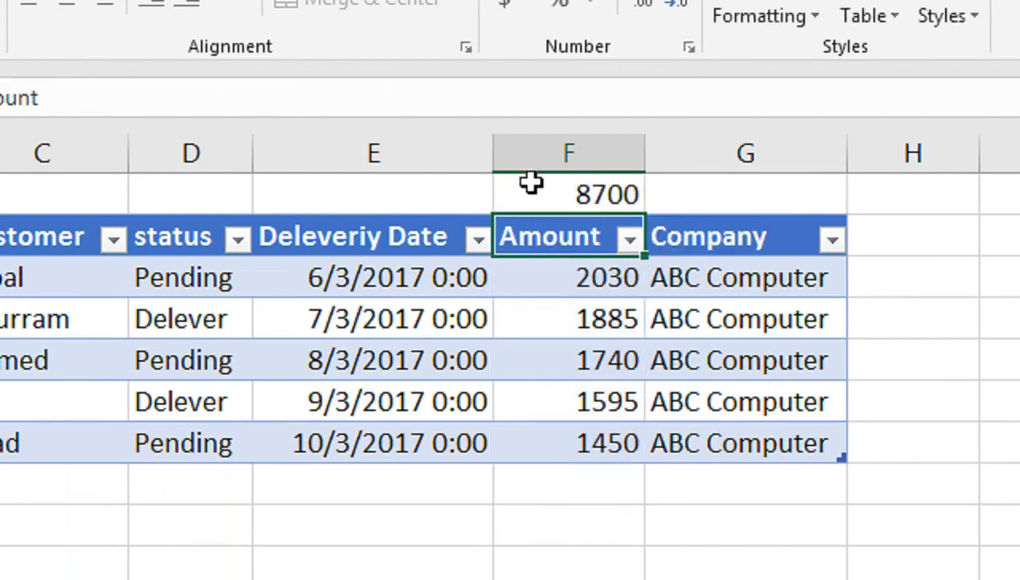
# - Enter the label Total Amount in cell E1, beside the sum of the Amount column
pyautogui.click(403, 195)
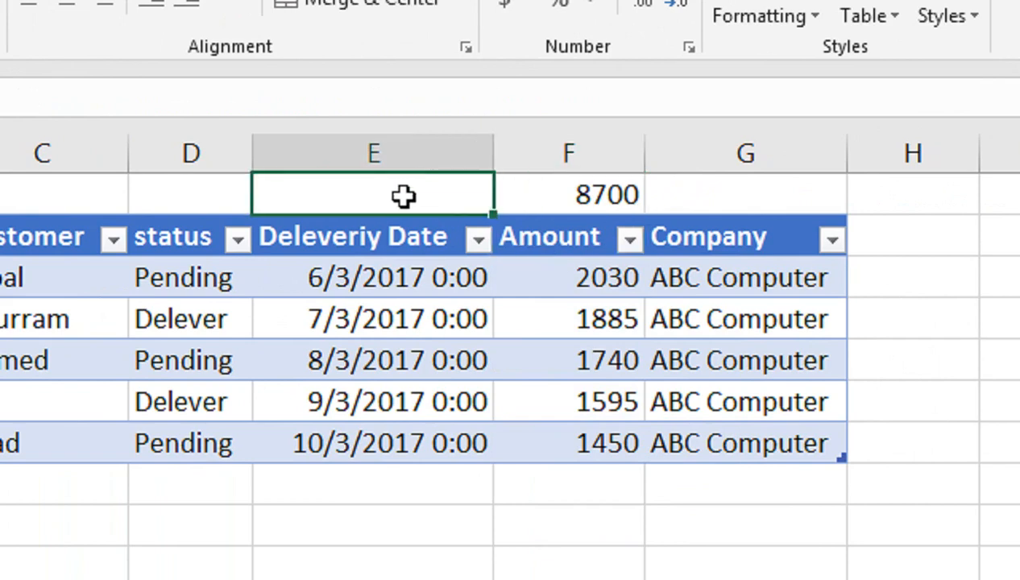
pyautogui.write('tto')
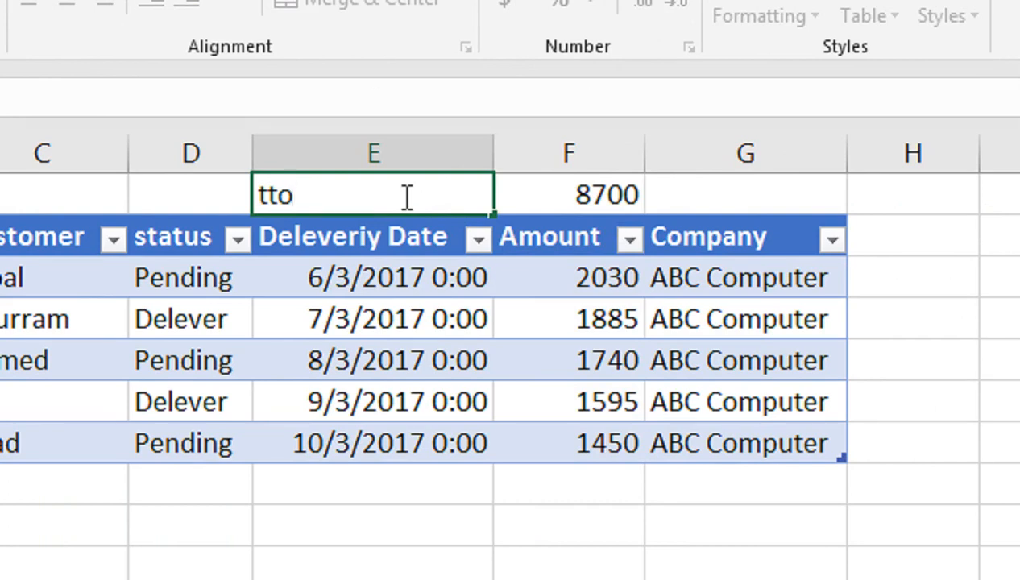
pyautogui.press('BackSpace')
pyautogui.press('BackSpace')
pyautogui.press('BackSpace')
pyautogui.write('Toal')
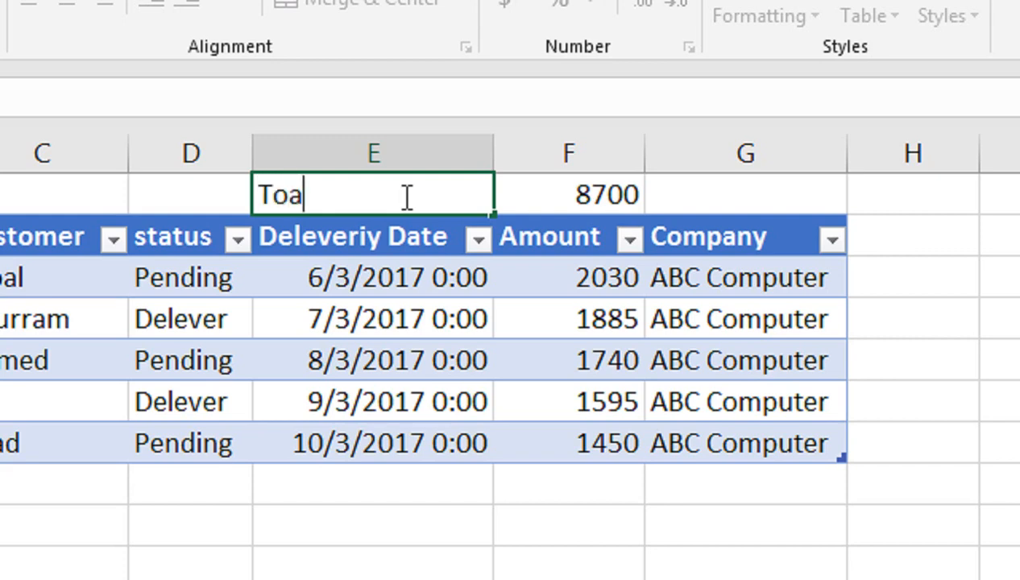
pyautogui.press('BackSpace')
pyautogui.press('BackSpace')
pyautogui.write('tal')
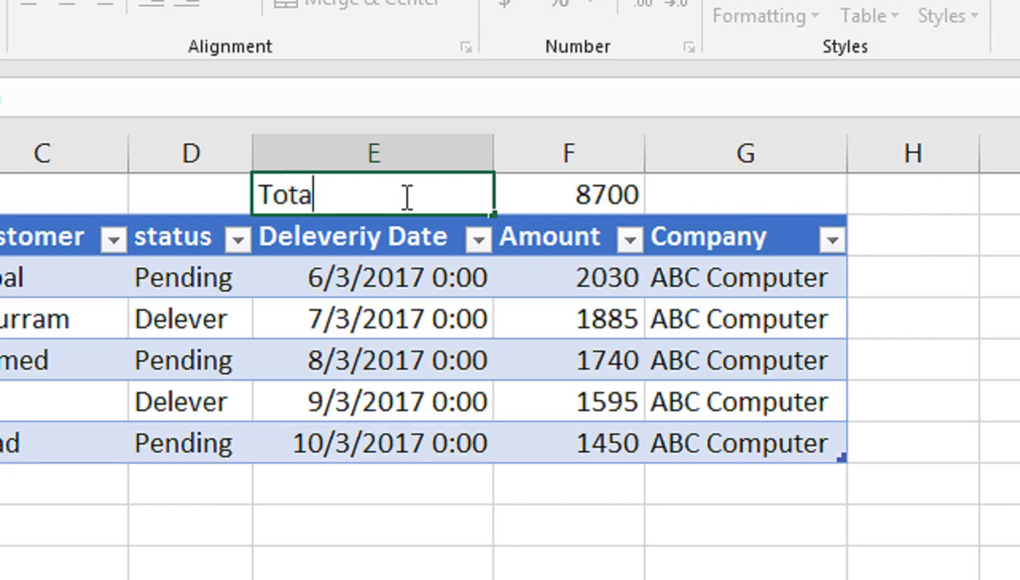
pyautogui.write(' Amount')
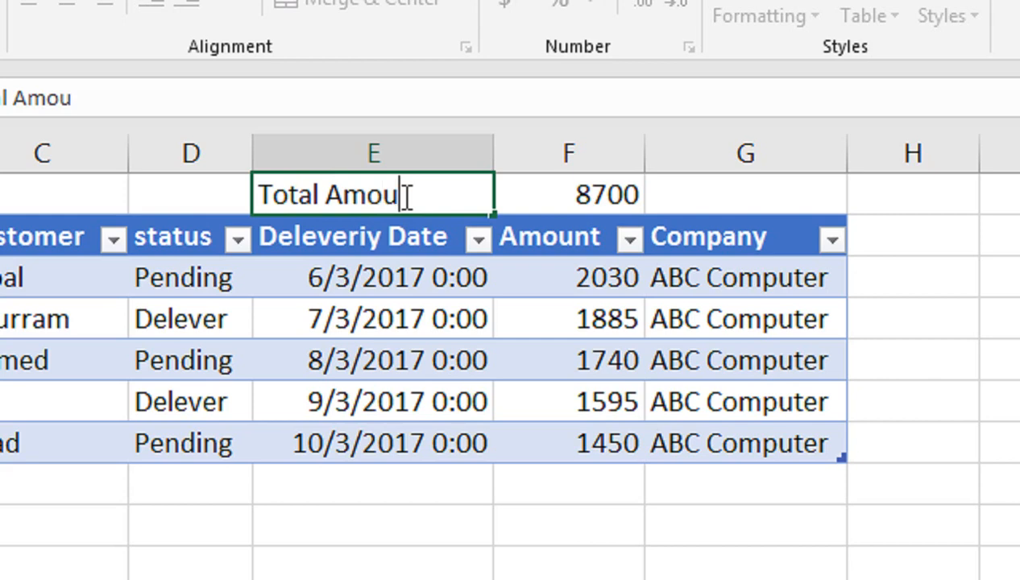
pyautogui.press('Return')
# - Make the Total Amount label in E1 bold and give the cell thick outside borders
pyautogui.click(404, 195)
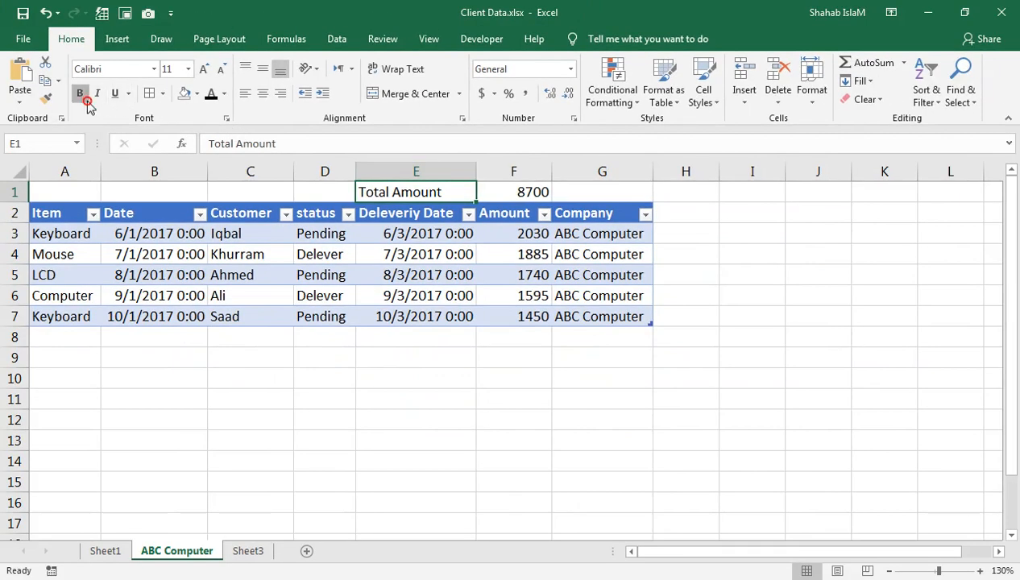
pyautogui.click(80, 94)
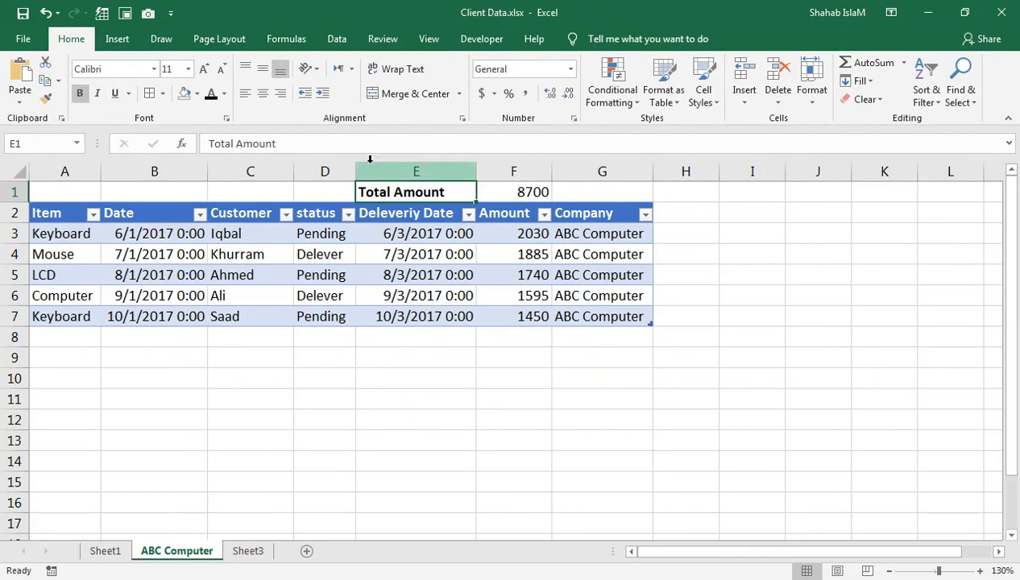
pyautogui.click(164, 93)
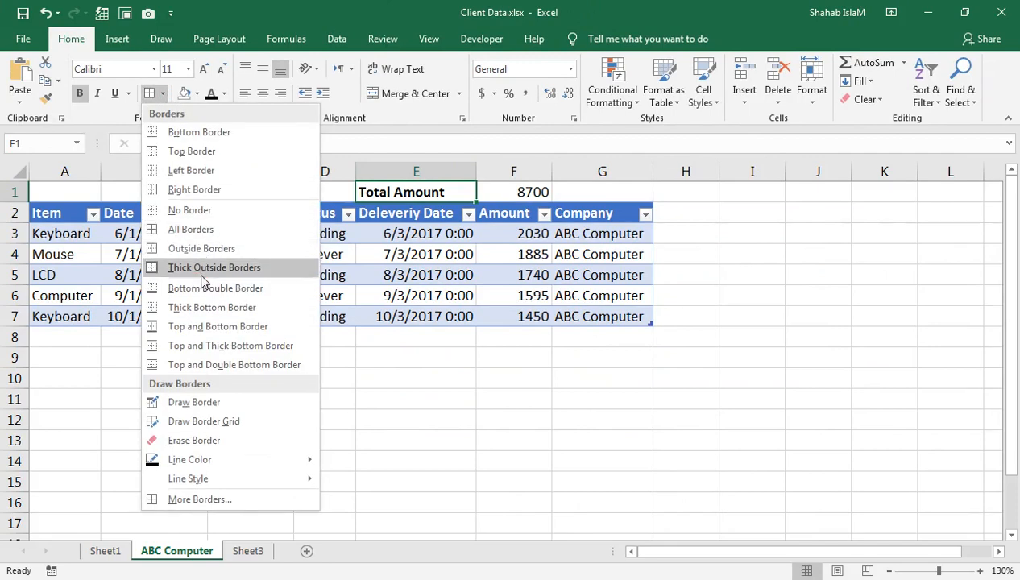
pyautogui.click(199, 272)
pyautogui.click(361, 234)
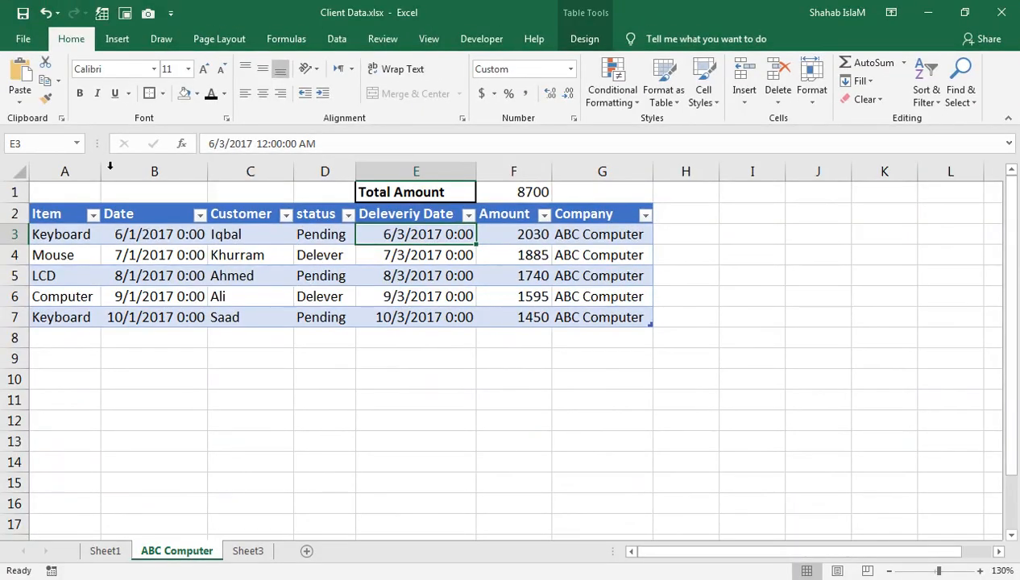
# - Check the print preview of the ABC Computer worksheet and return to the sheet without printing
pyautogui.click(24, 38)
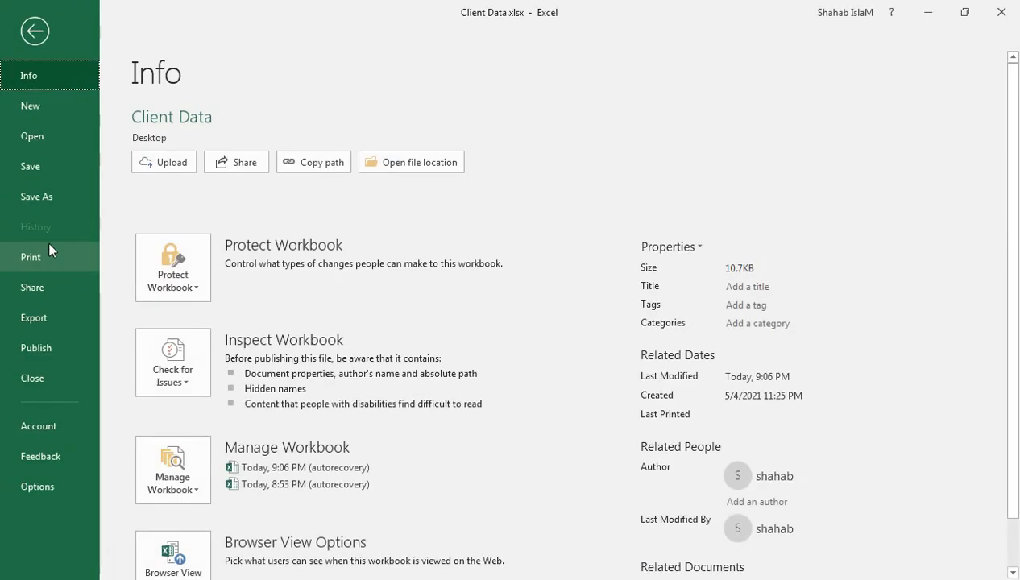
pyautogui.click(34, 256)
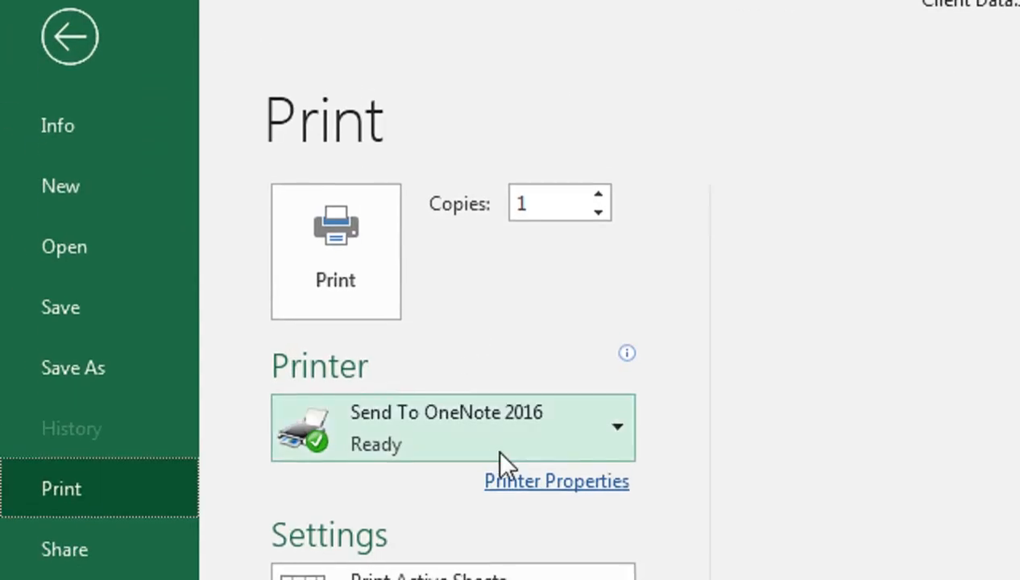
pyautogui.click(251, 237)
pyautogui.click(691, 426)
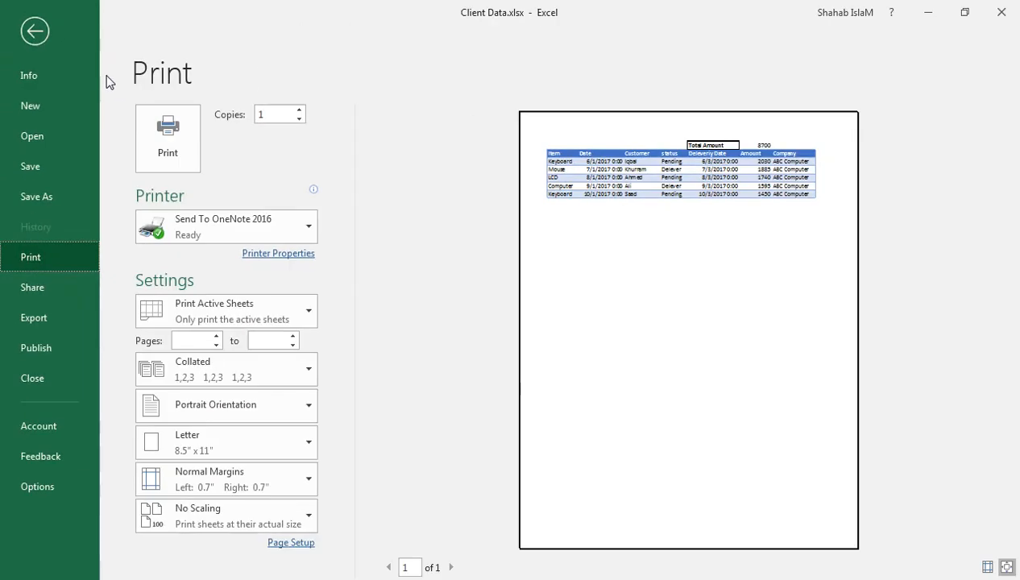
pyautogui.click(70, 2)
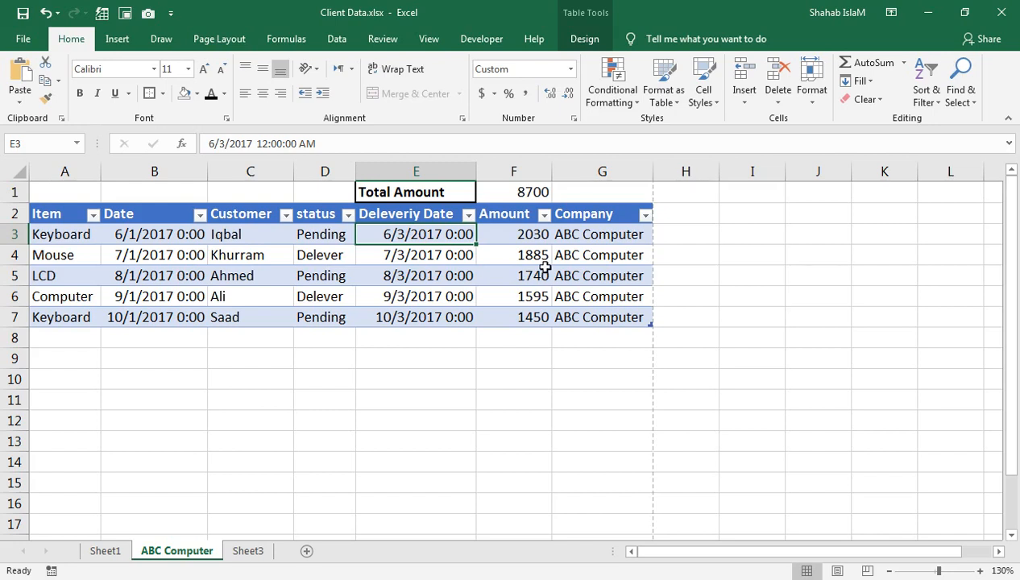